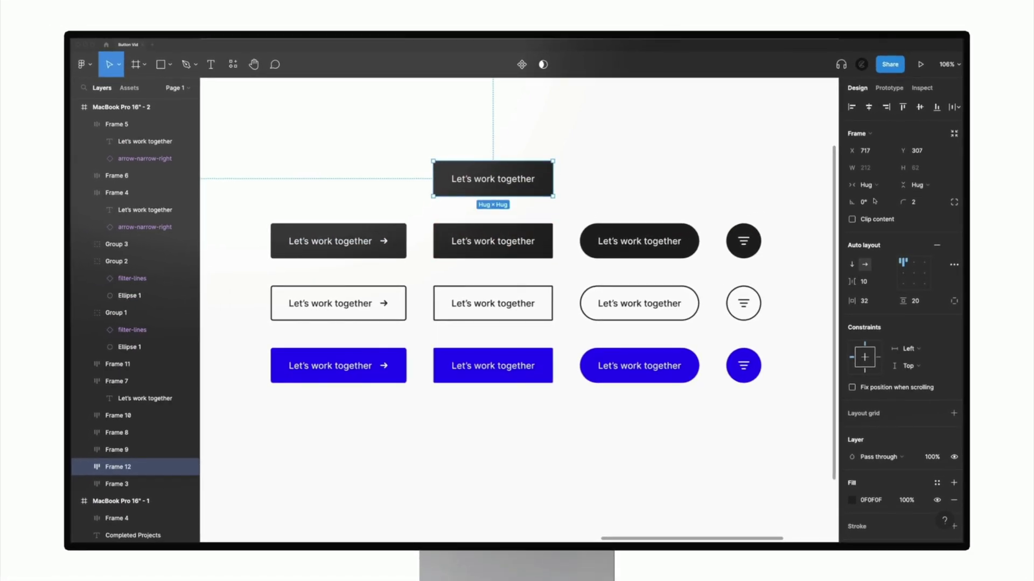
Step: Give the top dark button a corner radius of 12 and bold label text
click(913, 202)
text(12)
key(Return)
double_click(527, 183)
click(867, 285)
click(869, 298)
click(644, 183)
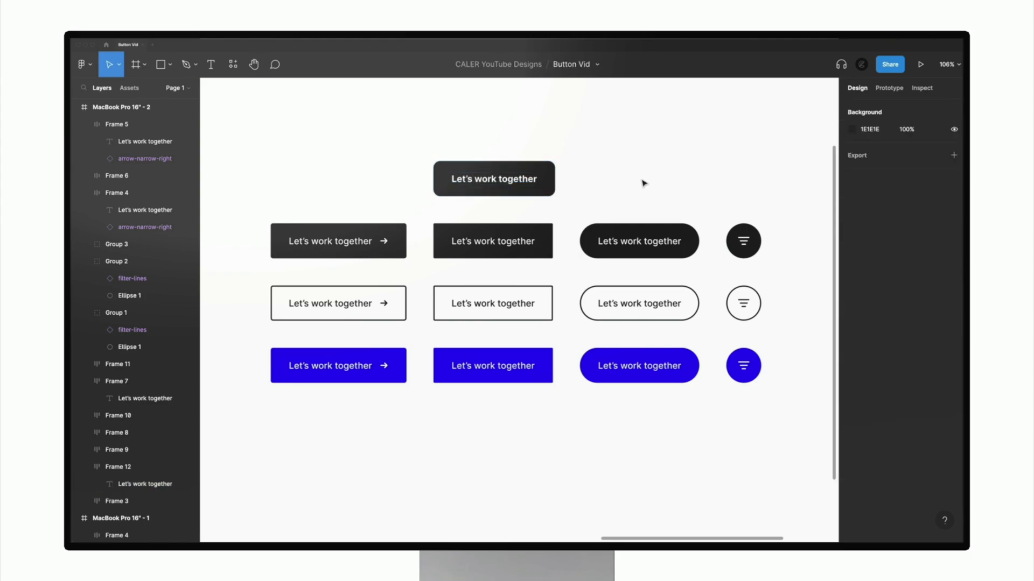
Step: Duplicate the arrow button beside it, bold its text and enlarge its arrow icon
drag(388, 233, 371, 173)
double_click(330, 178)
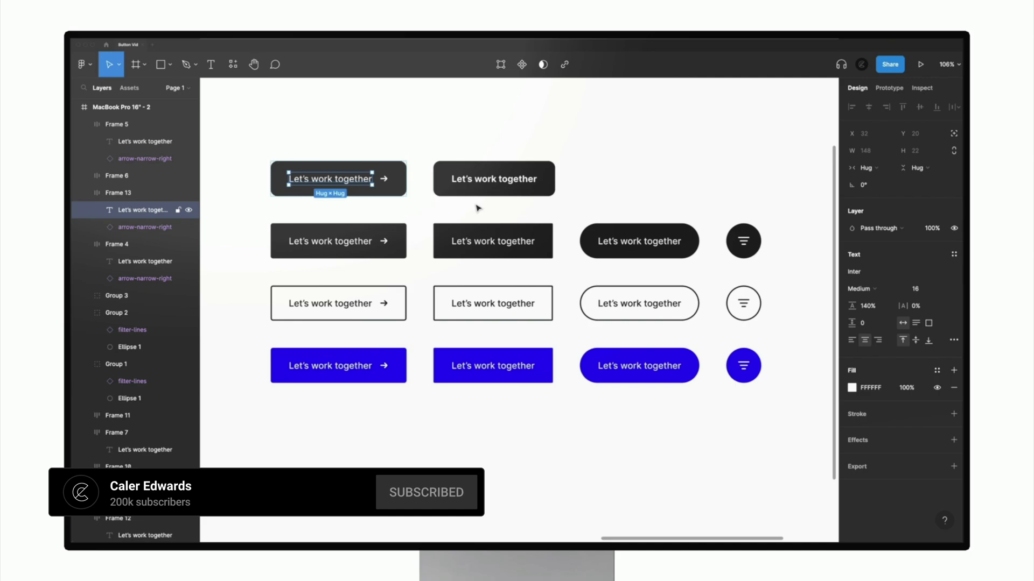
click(861, 288)
click(870, 300)
click(391, 179)
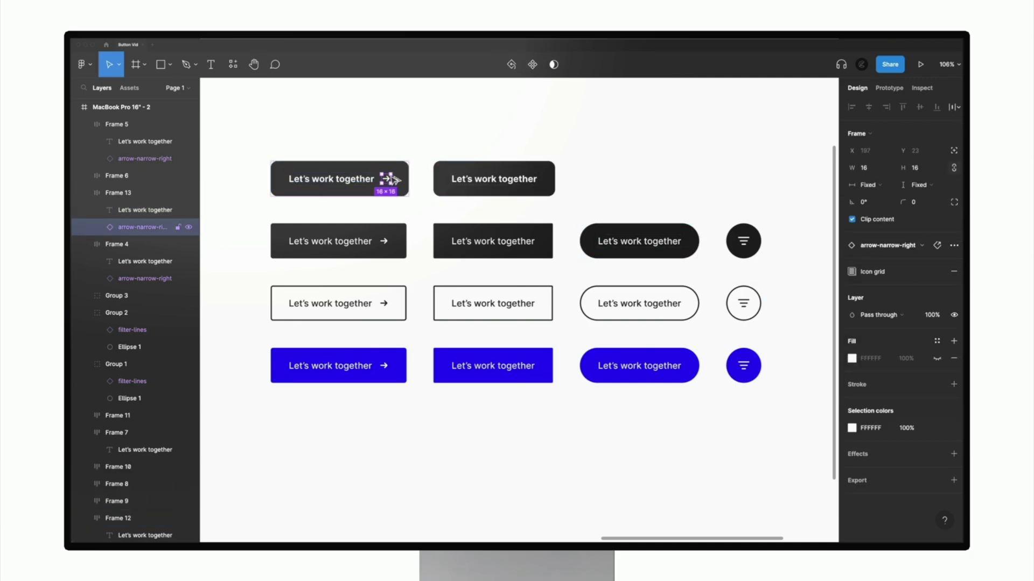
drag(396, 174, 396, 173)
click(438, 150)
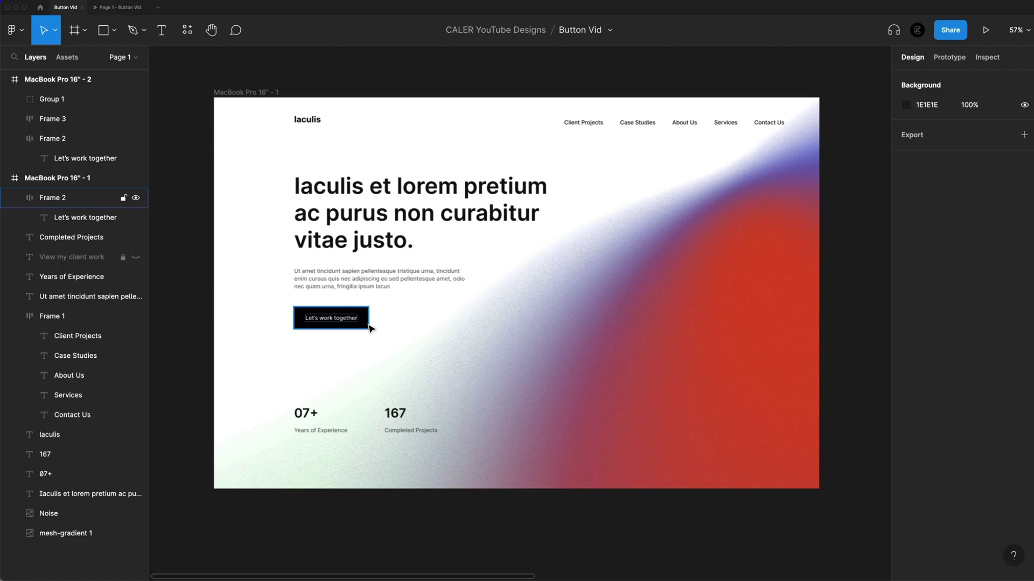
Step: Stretch the hero's 'Let's work together' button to 486×142, then return it to hug its text at 212×62
scroll(318, 333, up, 5)
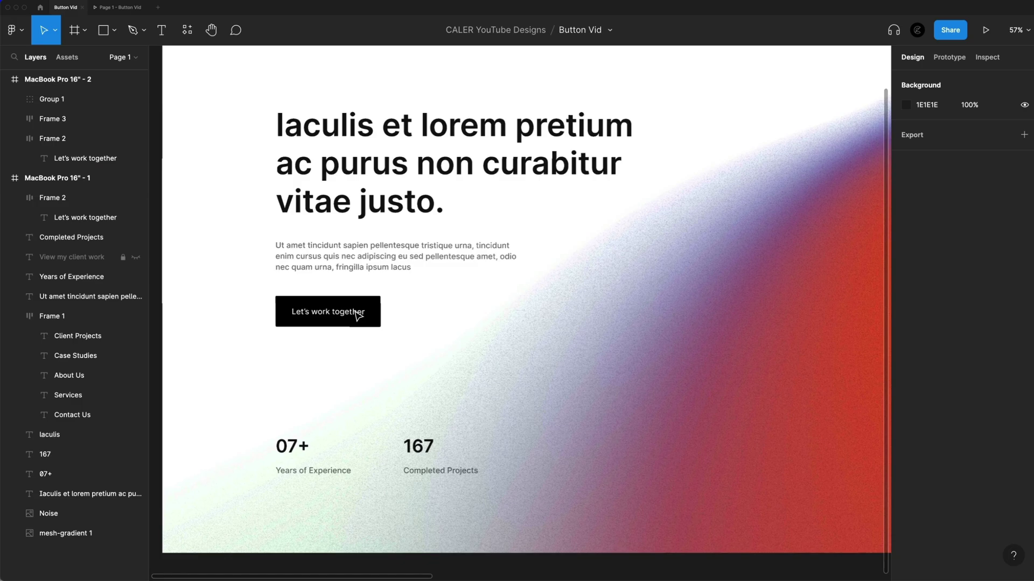
scroll(700, 356, down, 5)
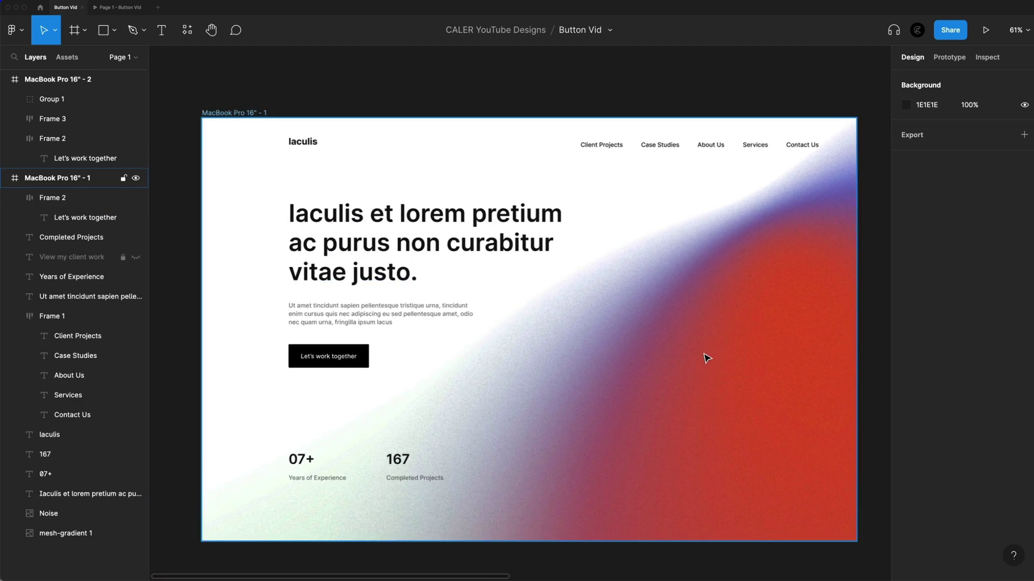
scroll(700, 345, down, 1)
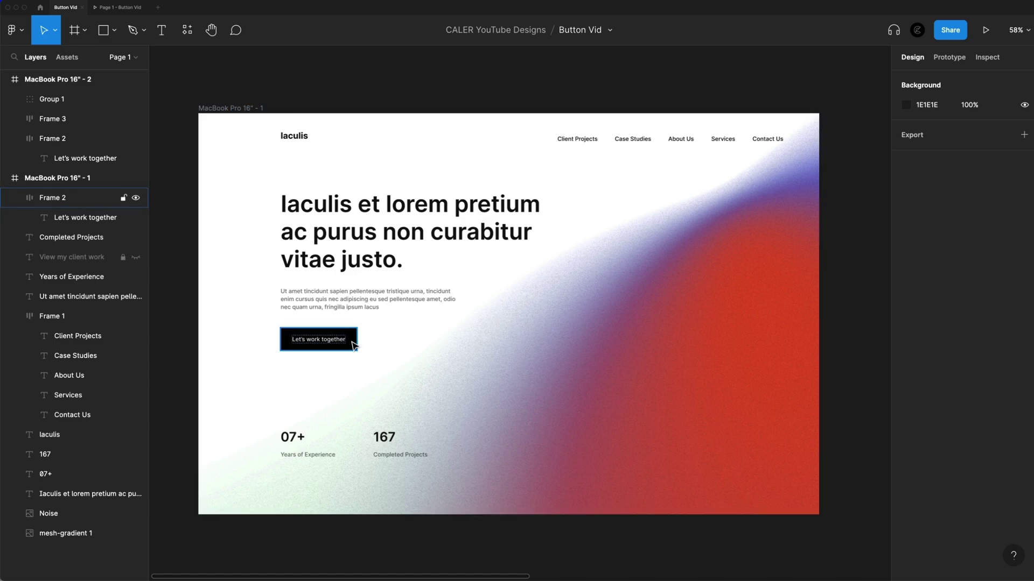
click(342, 330)
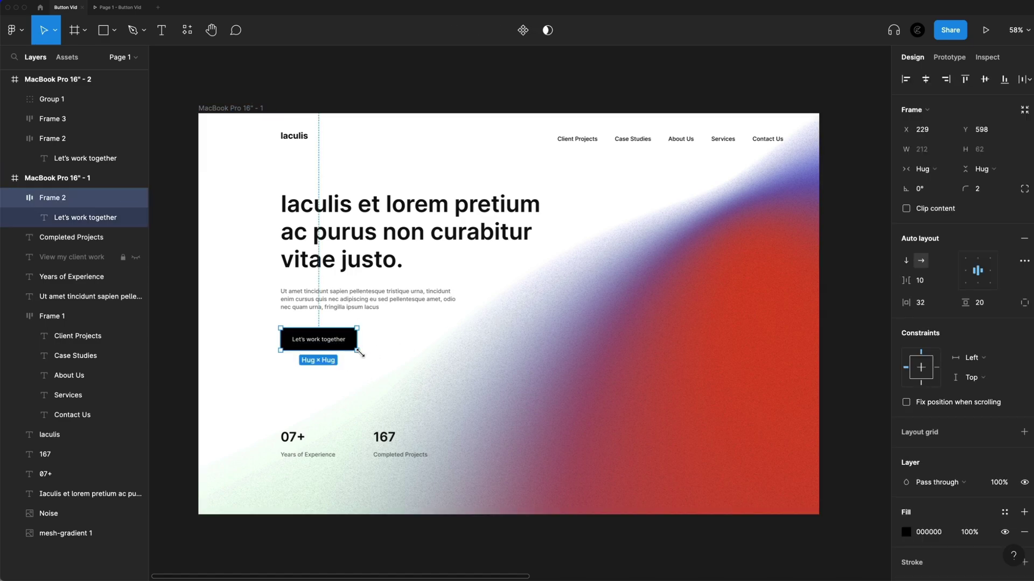
drag(358, 353, 455, 380)
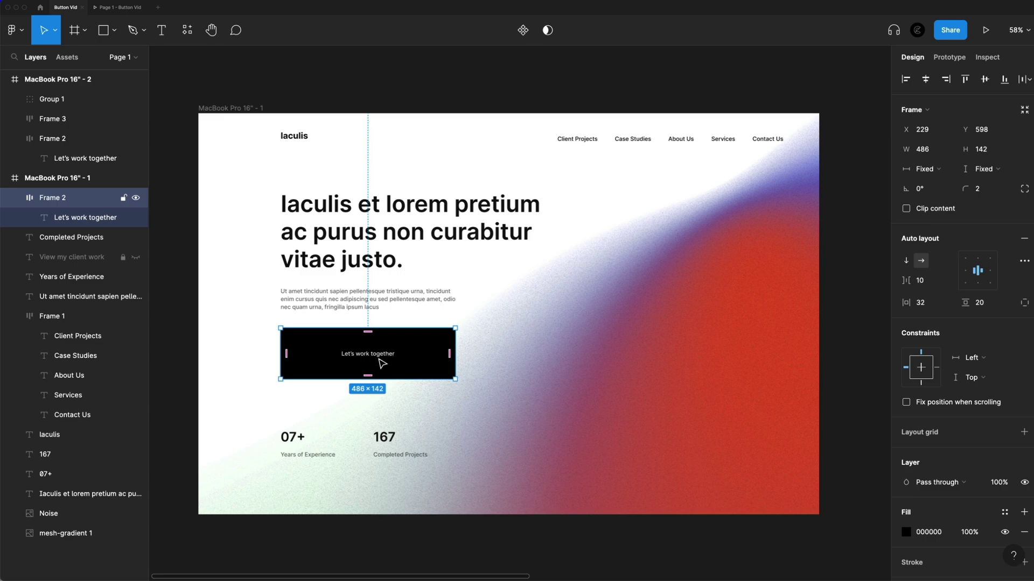
key(super+alt+shift+r)
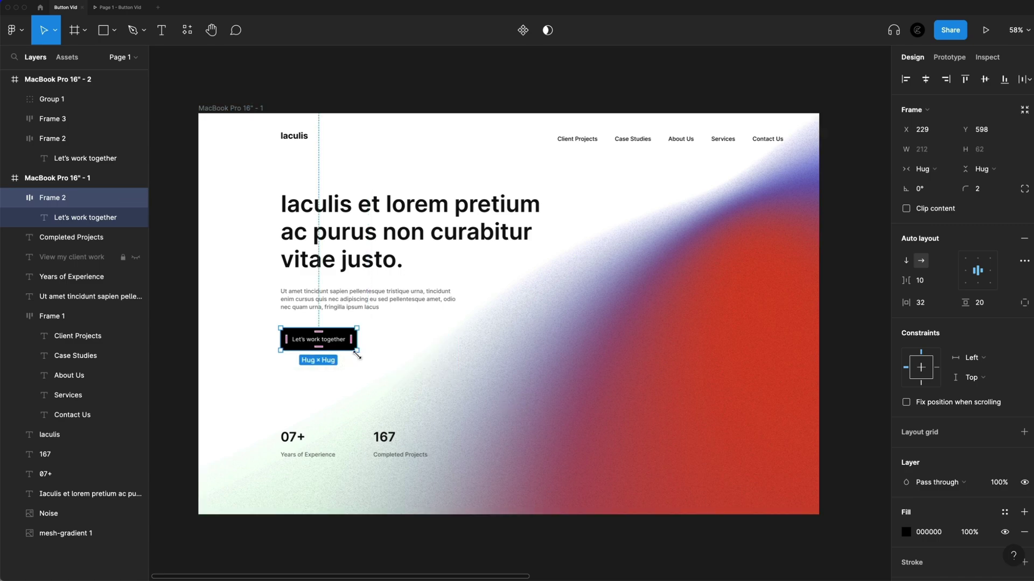
drag(357, 355, 335, 345)
key(Escape)
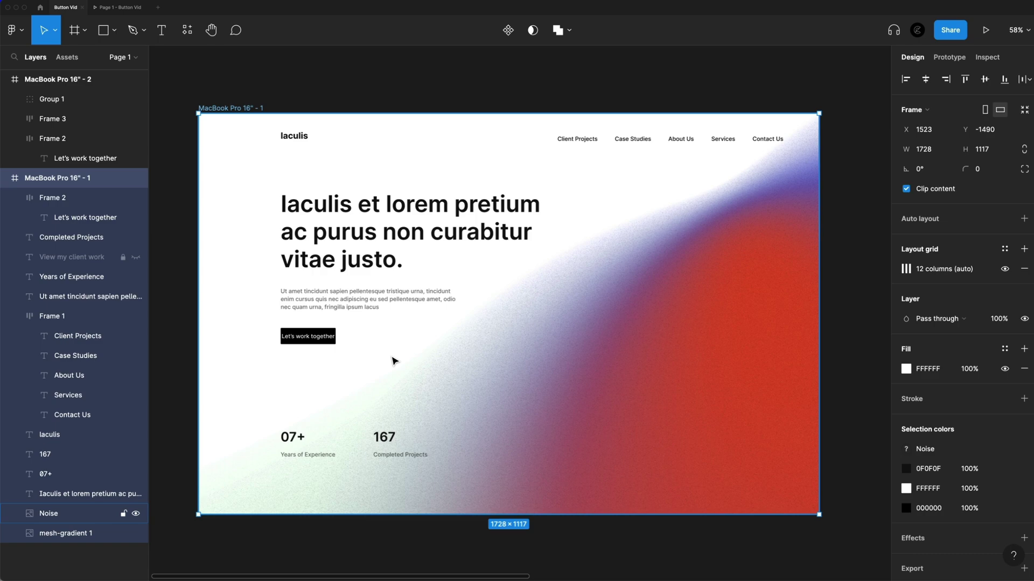
scroll(323, 350, up, 5)
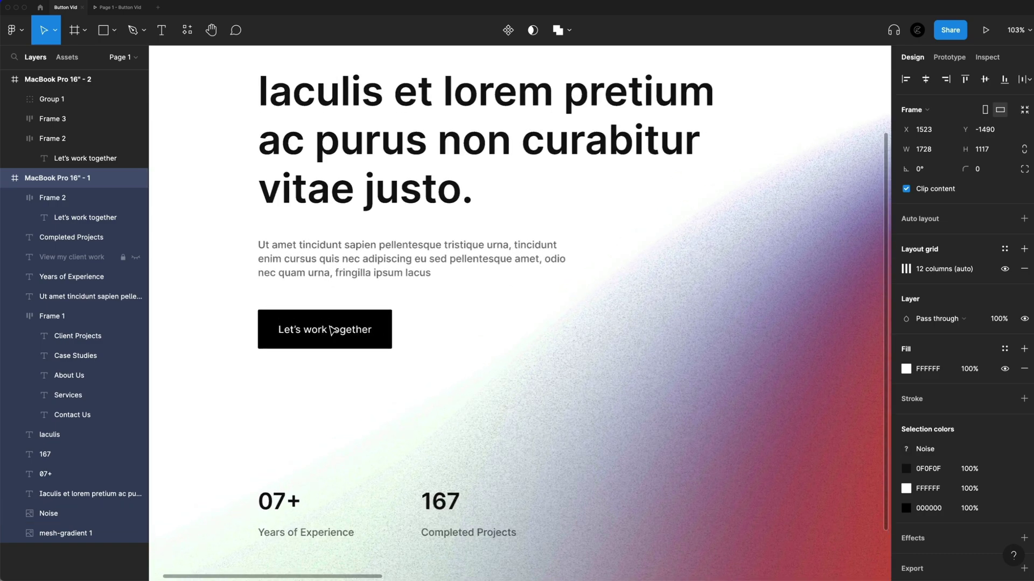
click(308, 334)
scroll(308, 334, up, 4)
scroll(318, 331, left, 2)
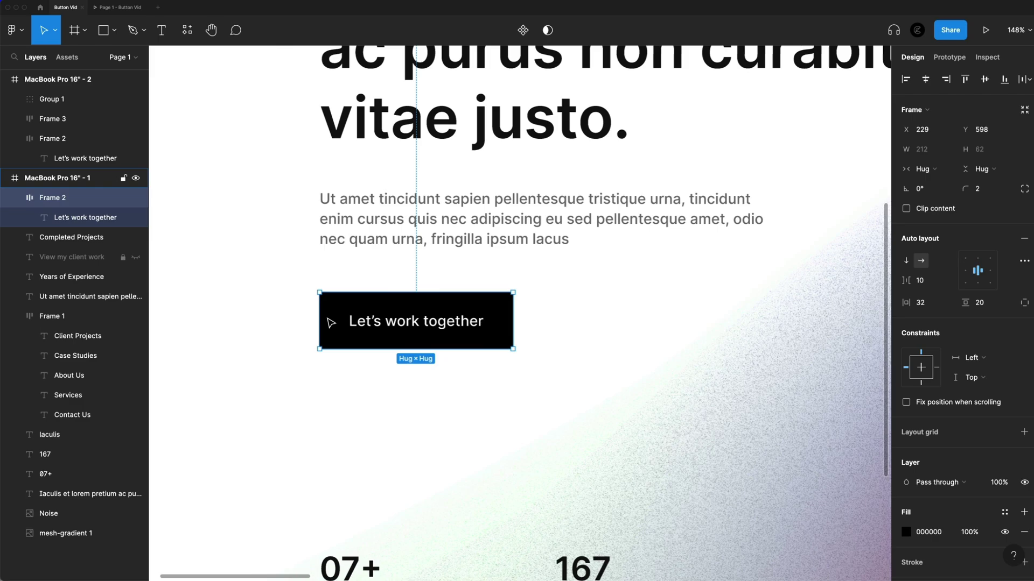
scroll(398, 323, up, 3)
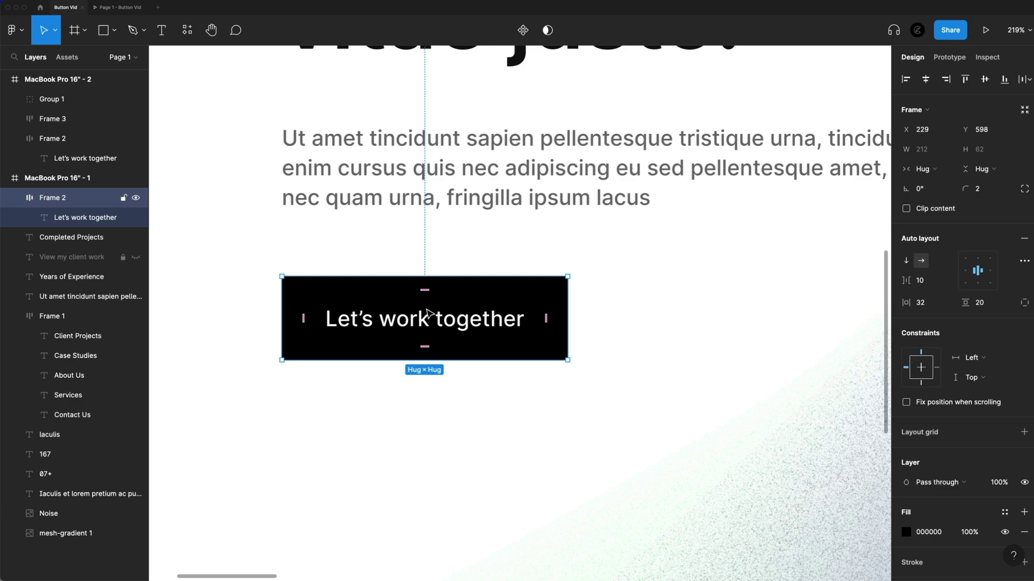
scroll(422, 322, down, 2)
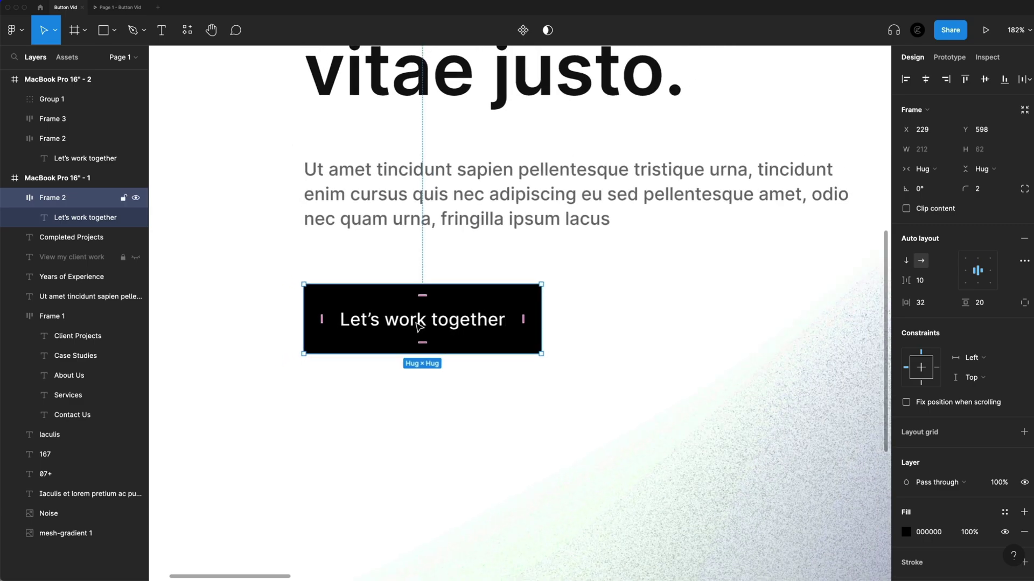
double_click(419, 325)
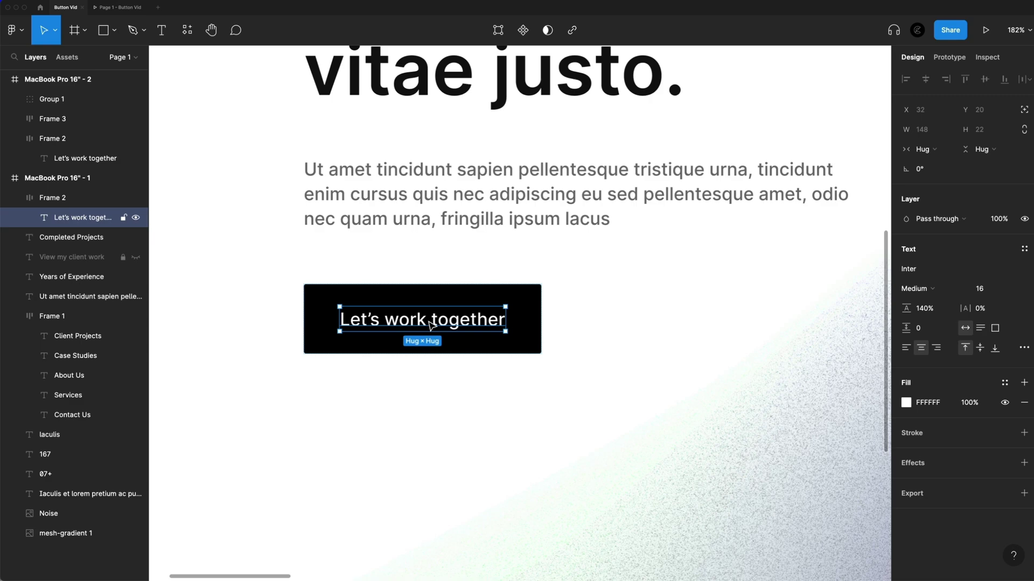
click(480, 301)
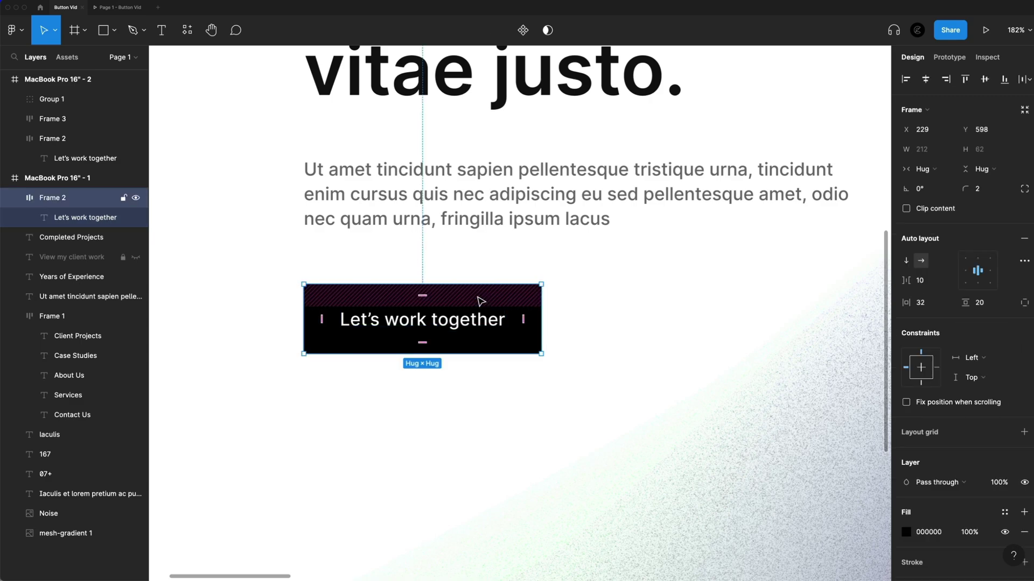
Step: Set the button's padding to 8, then widen side padding to 18 and adjust vertical padding
click(943, 305)
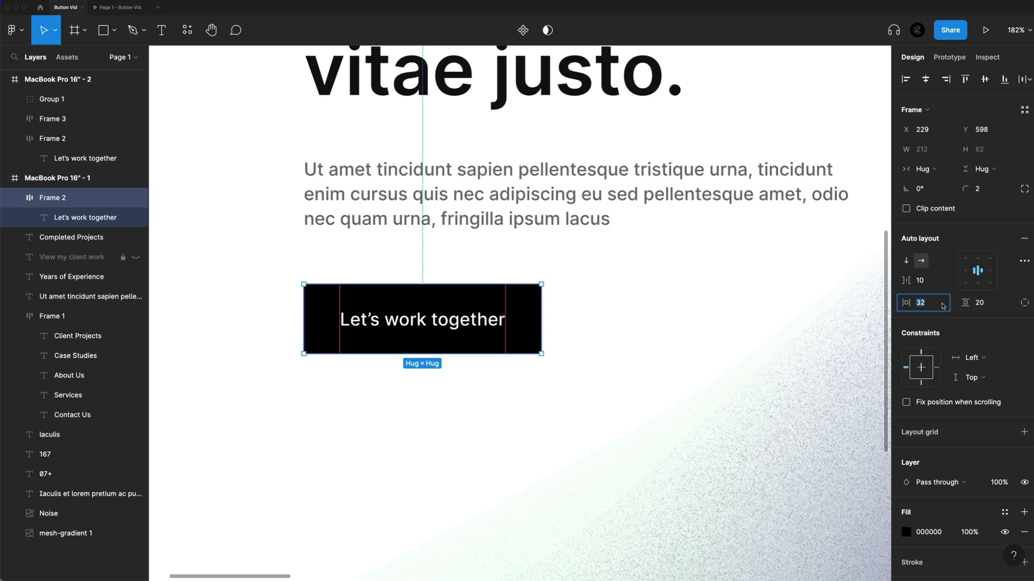
key(Tab)
text(8)
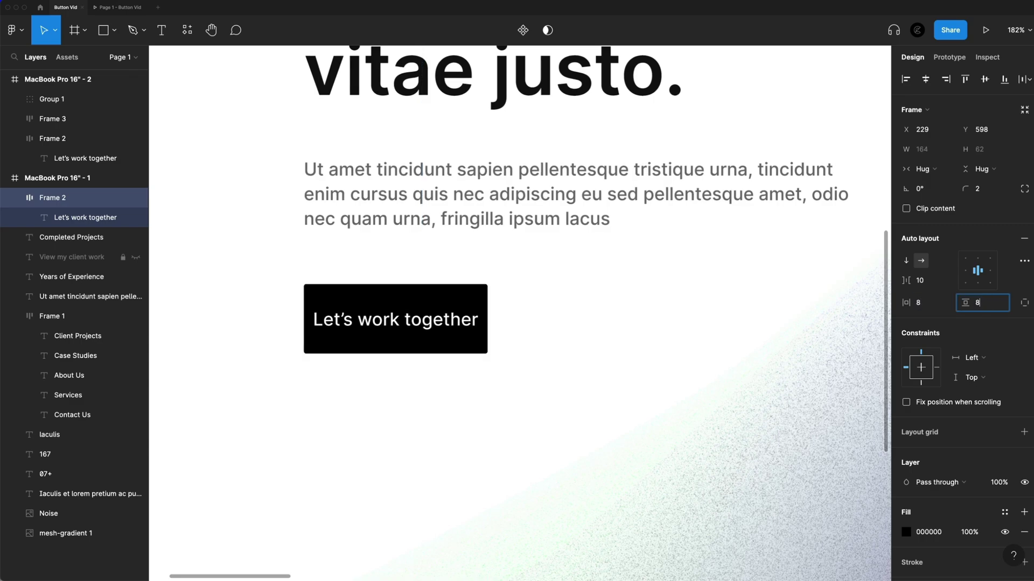
key(Return)
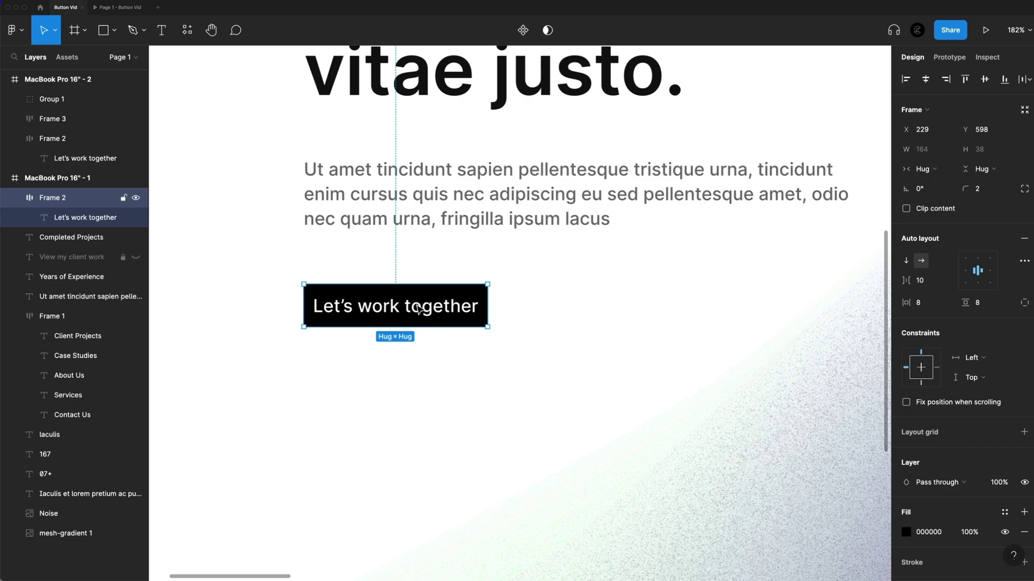
drag(485, 307, 504, 308)
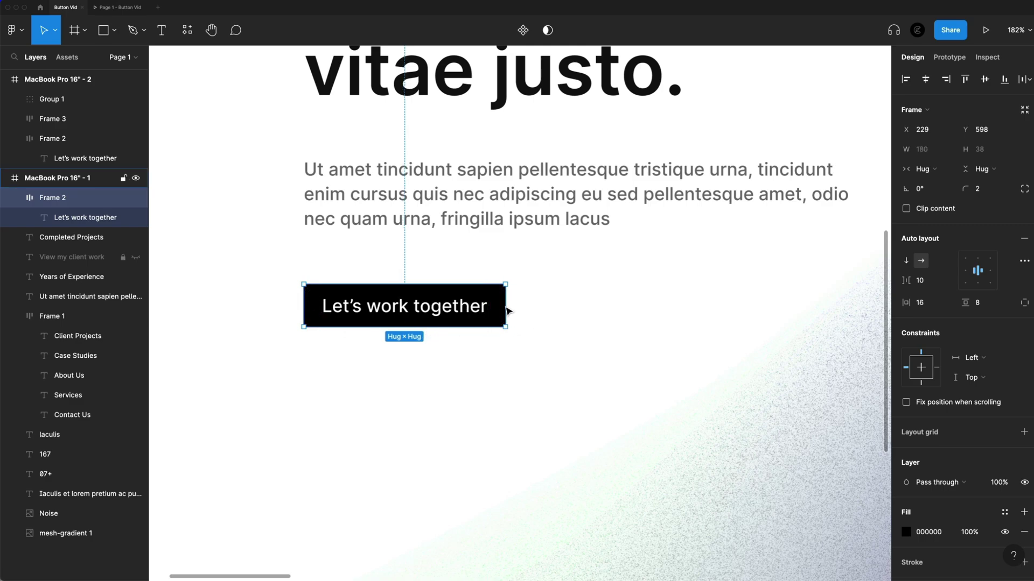
drag(404, 289, 412, 296)
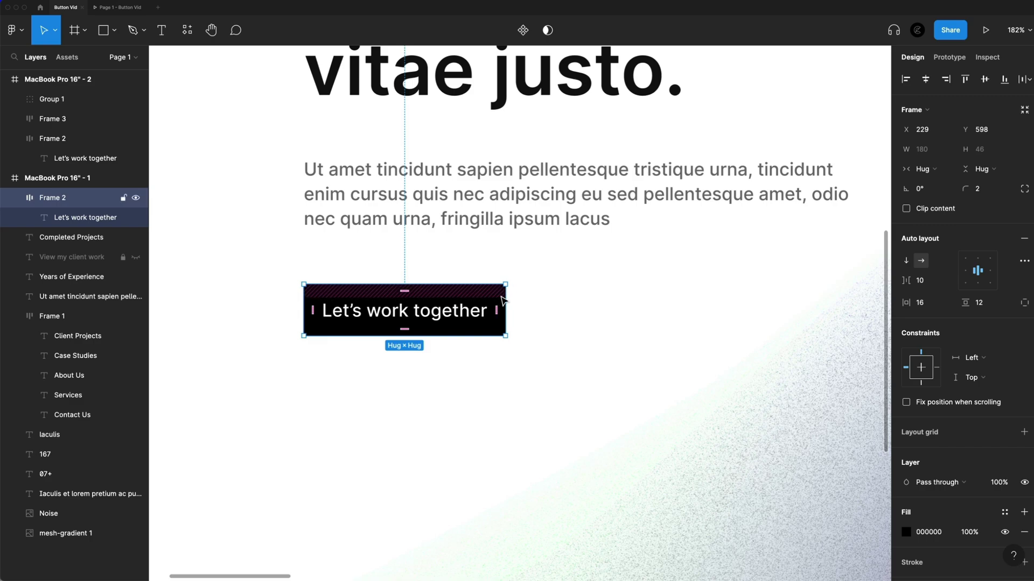
drag(496, 310, 538, 317)
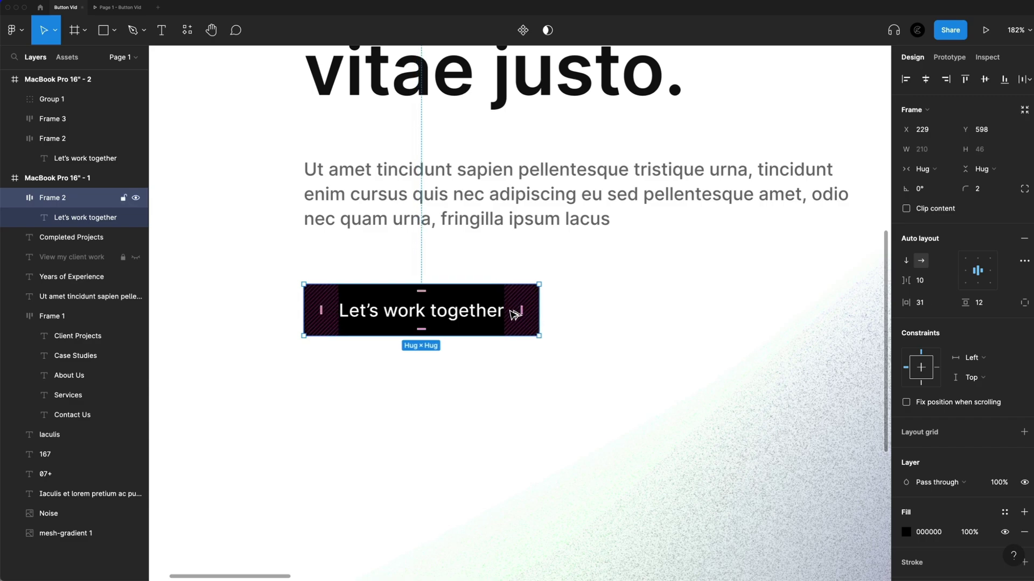
drag(420, 294, 420, 299)
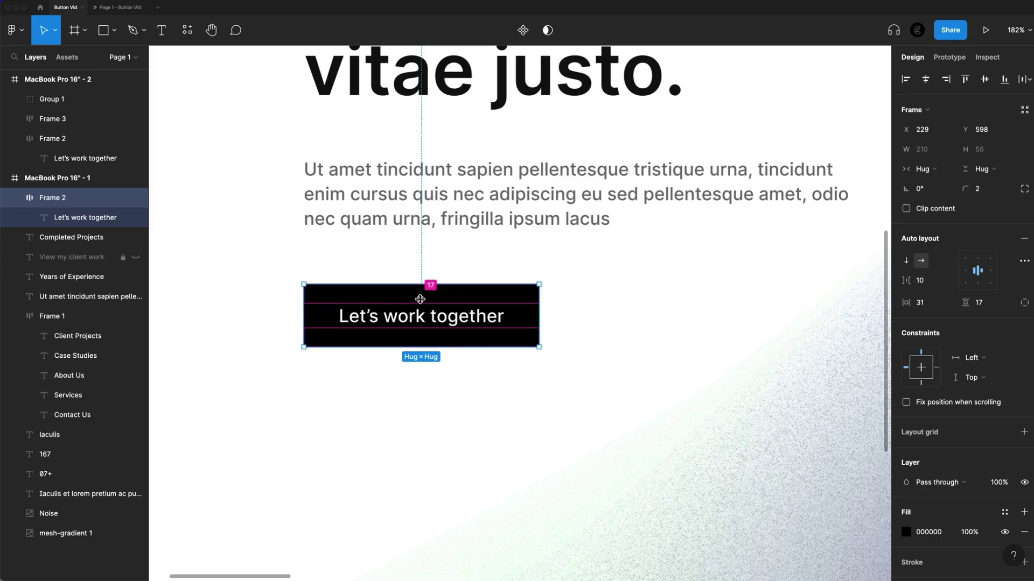
Step: Try raising the vertical padding to 20, cancel it, and nudge the landing-page frame up
key(Escape)
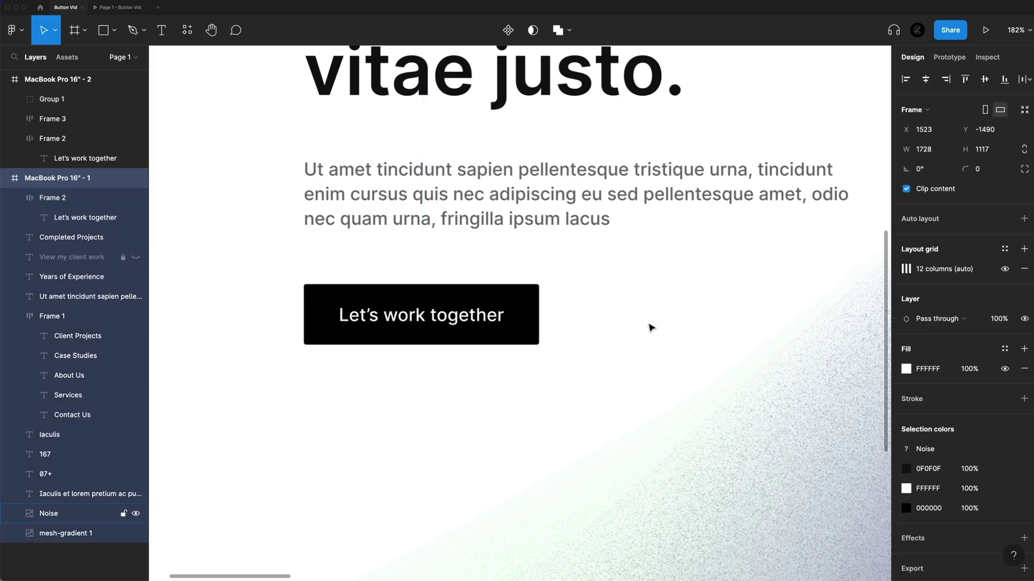
click(434, 299)
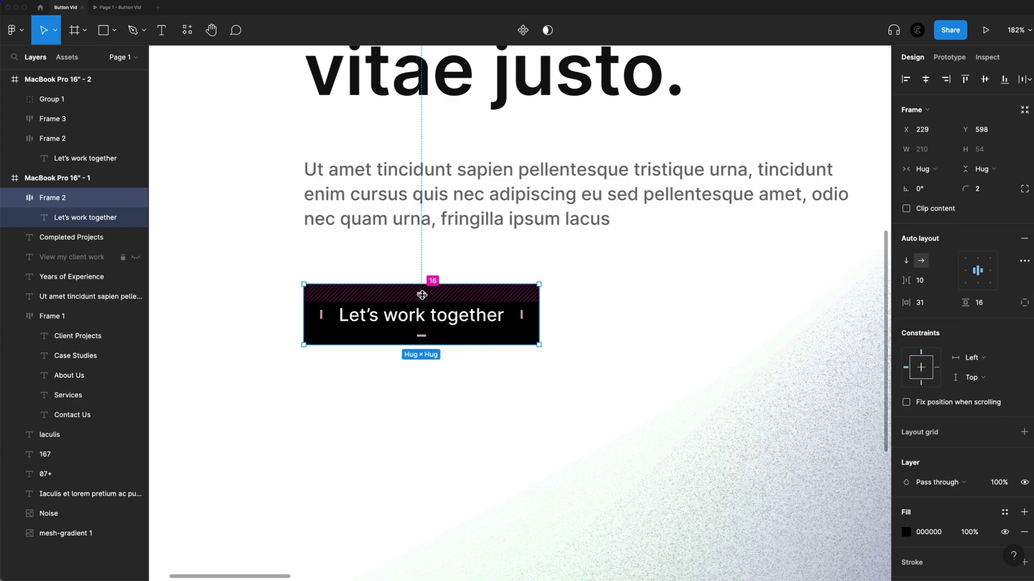
drag(422, 294, 424, 299)
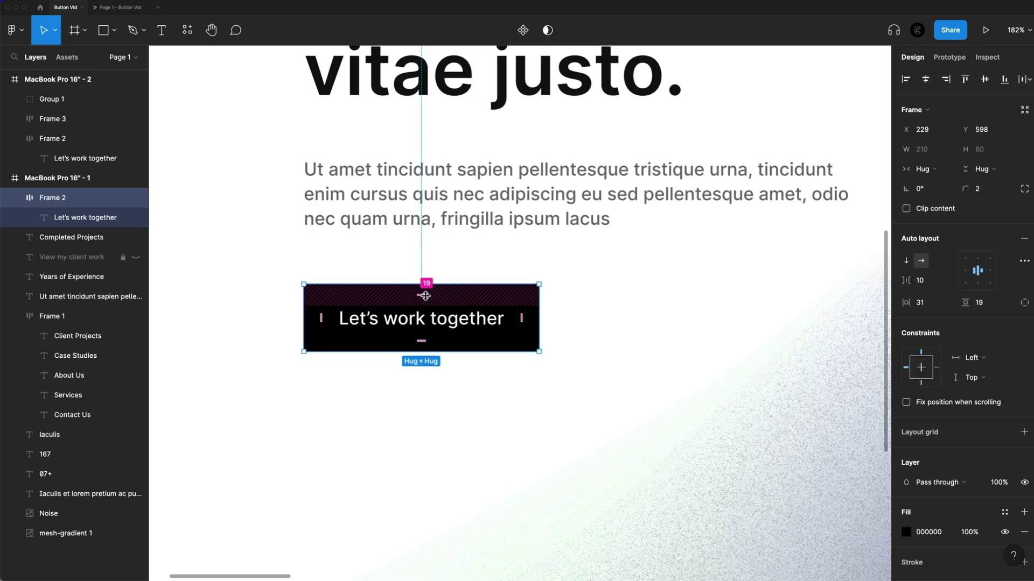
drag(424, 297, 426, 302)
key(Escape)
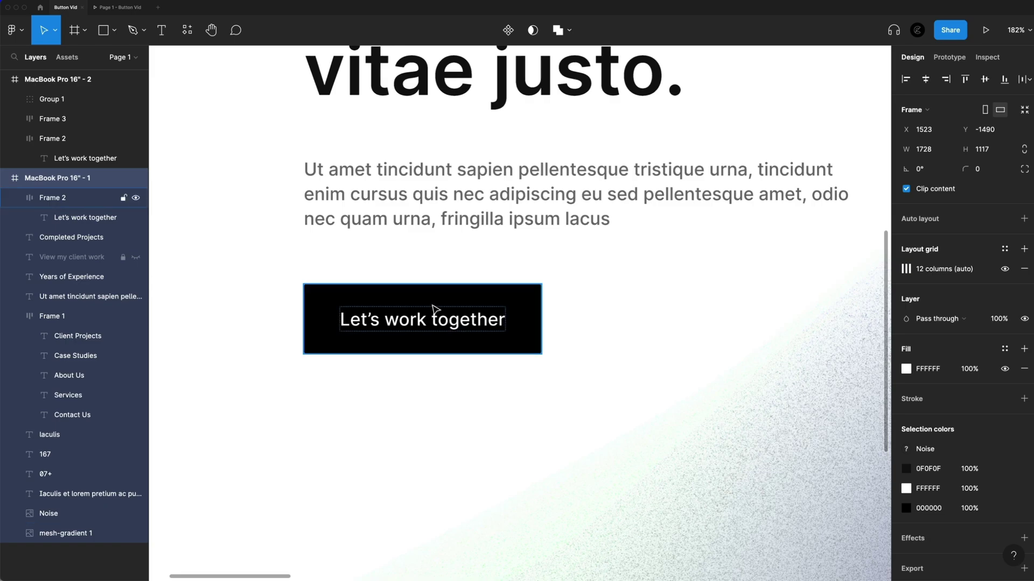
drag(435, 304, 434, 300)
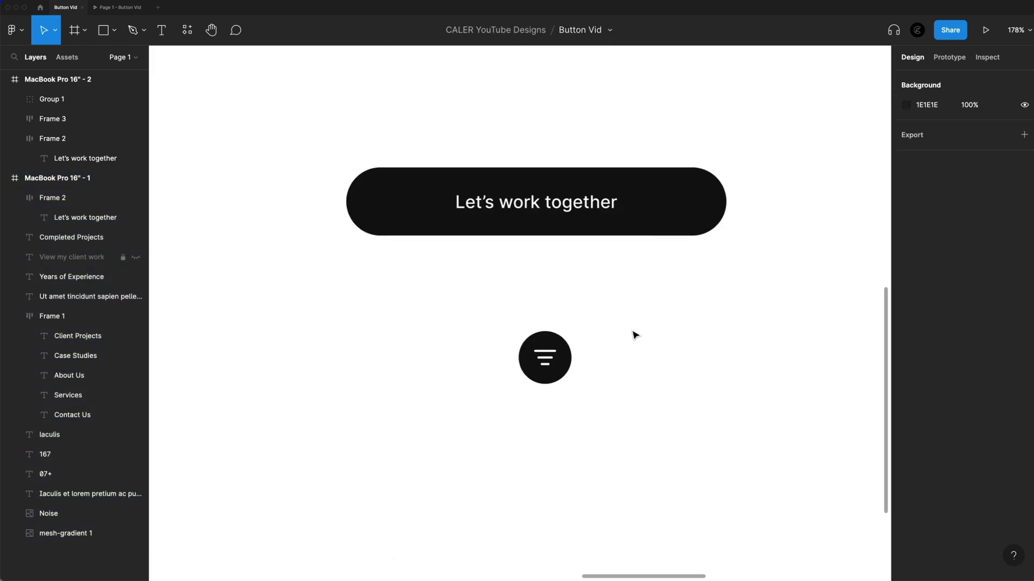
Step: Move the round icon to X 450, Y 771, test smaller and 59×59 sizes, keep 48×48
click(537, 361)
drag(538, 361, 544, 366)
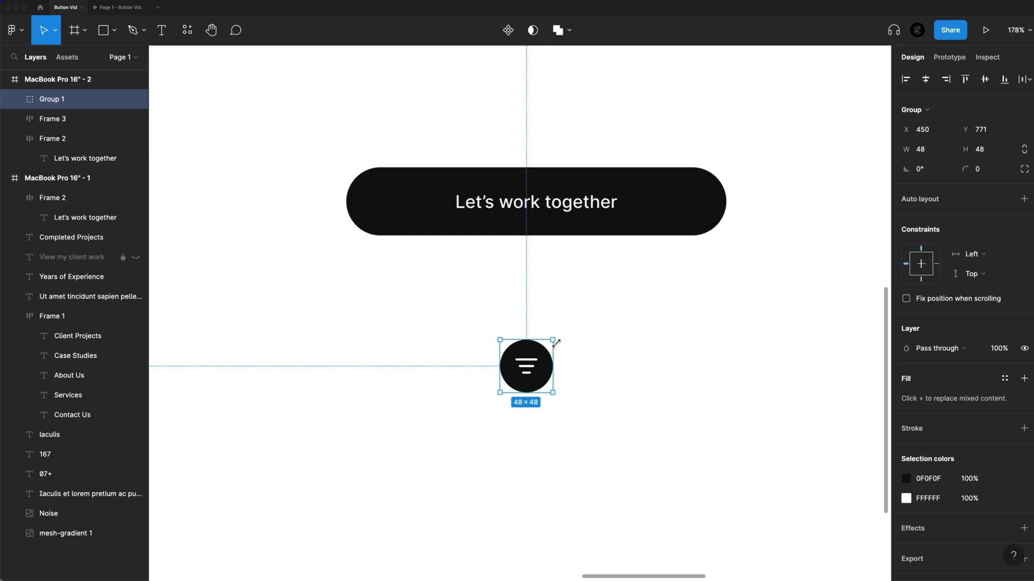
key(alt)
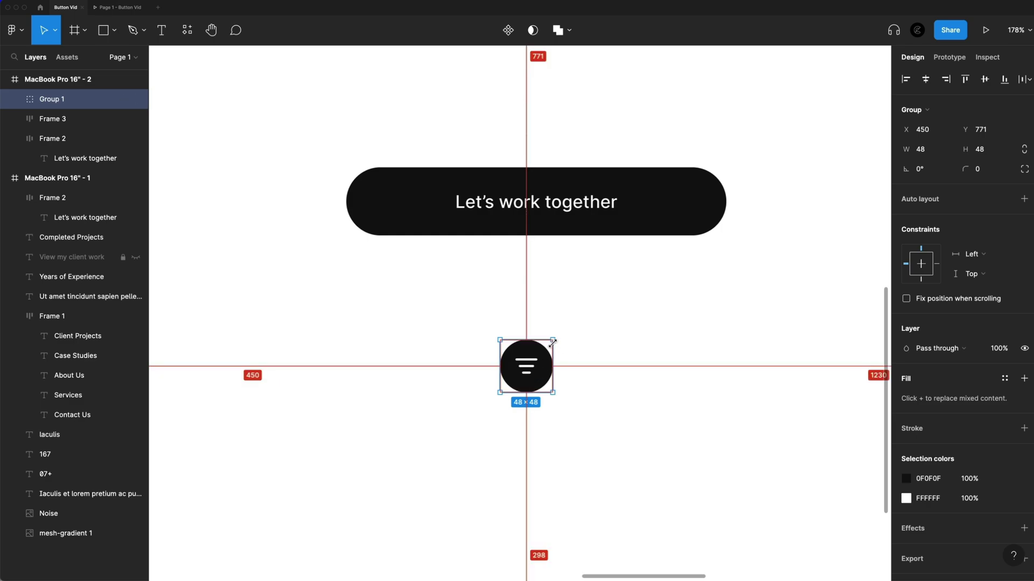
drag(552, 342, 542, 348)
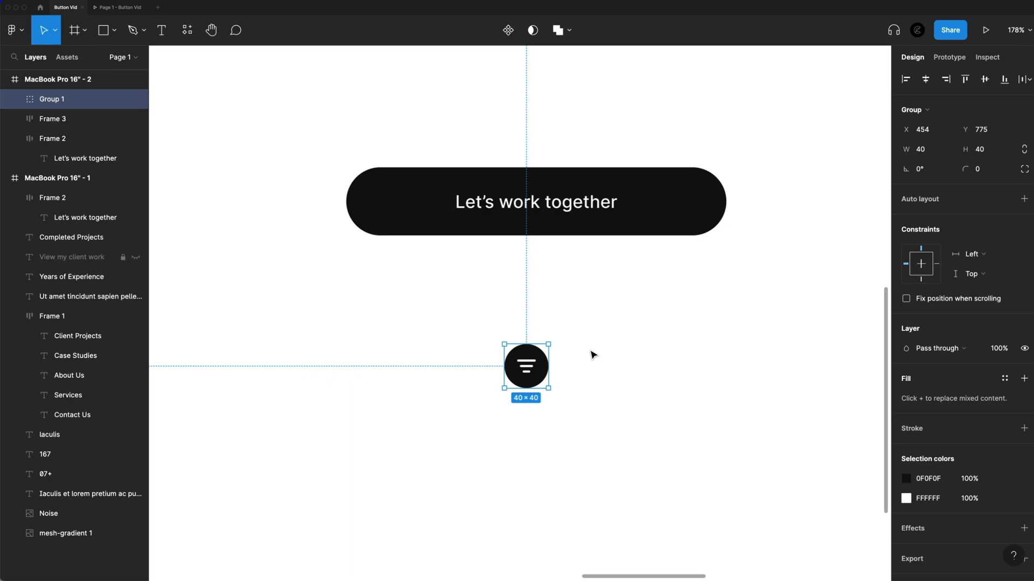
key(alt)
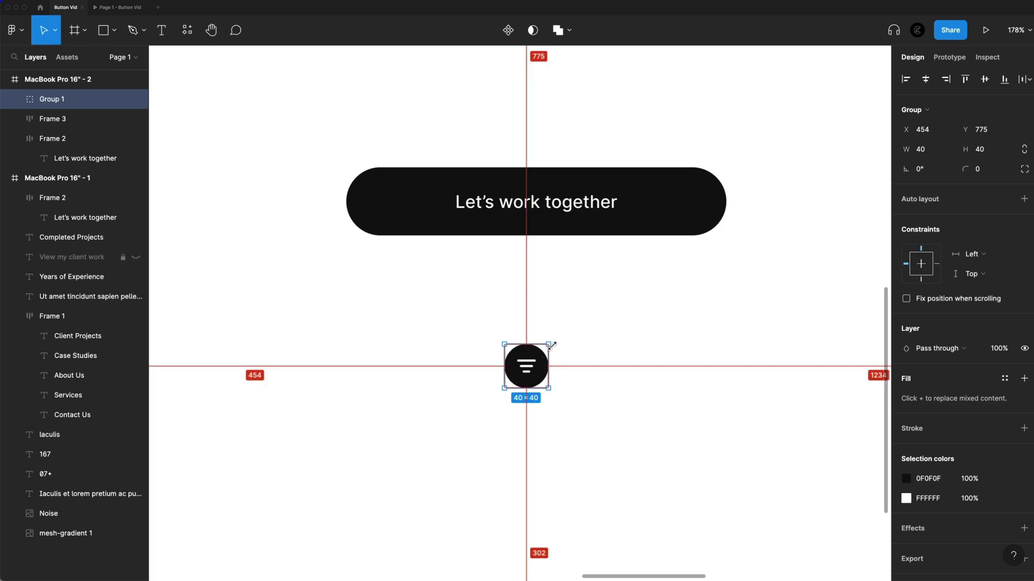
drag(551, 345, 555, 346)
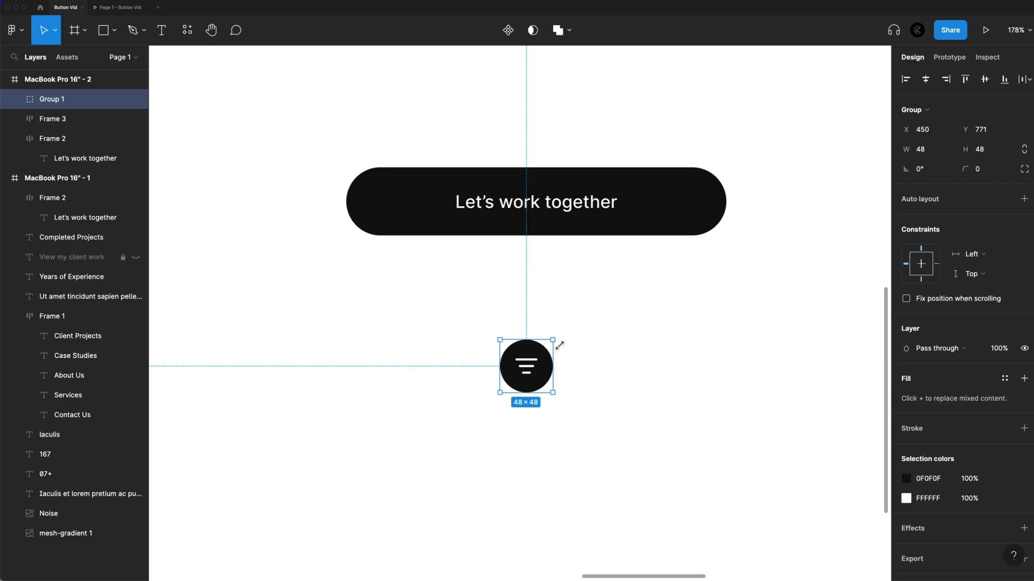
key(alt)
drag(557, 338, 565, 328)
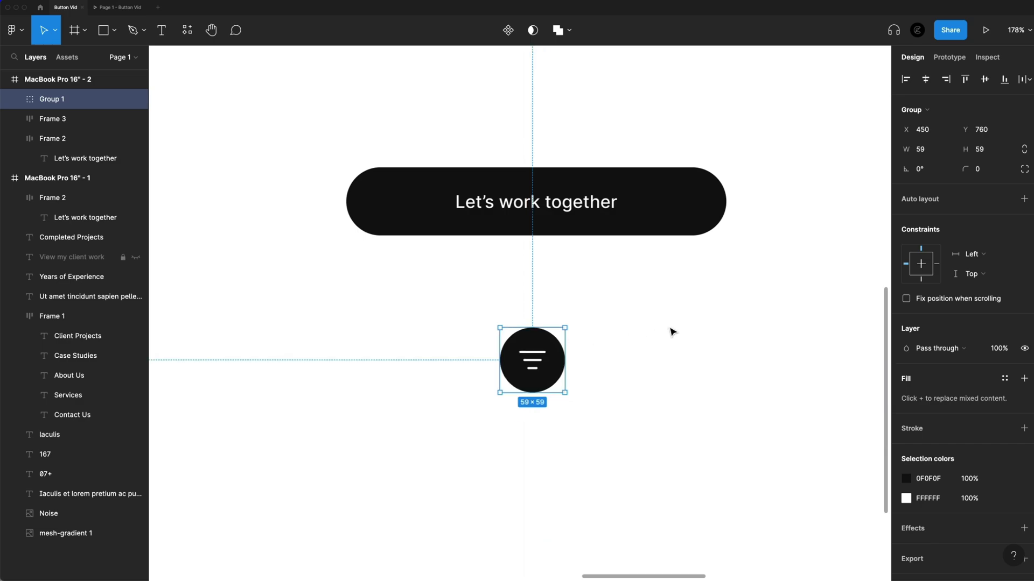
key(super+z)
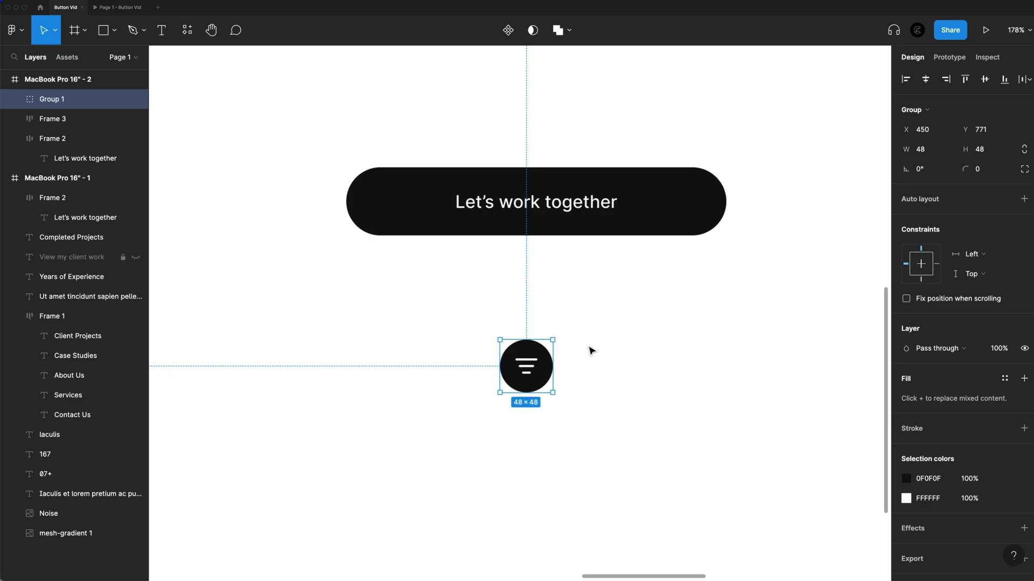
Step: Drag the black pill button's right edge to widen it from 346 to 375
click(706, 212)
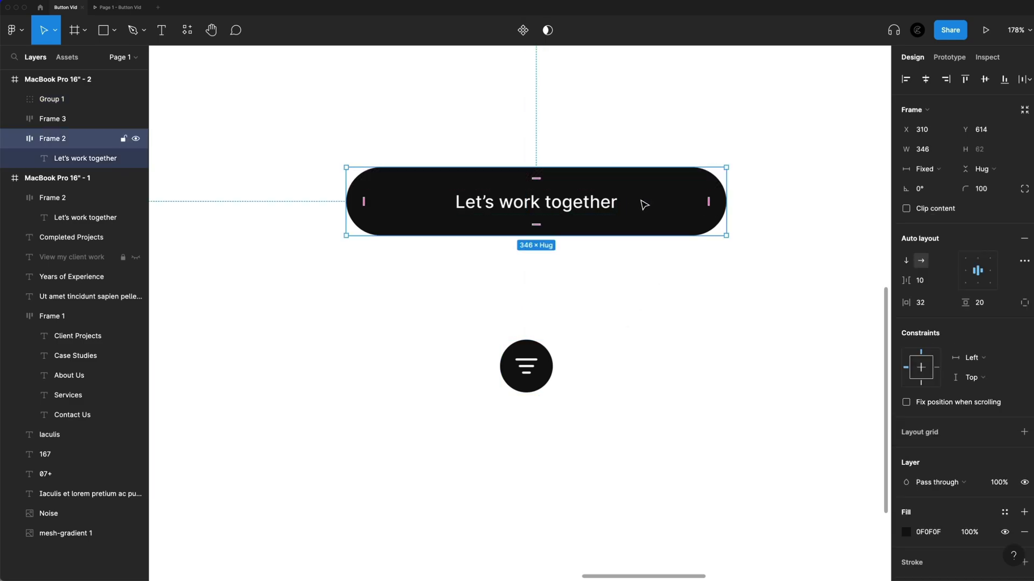
drag(728, 201, 758, 202)
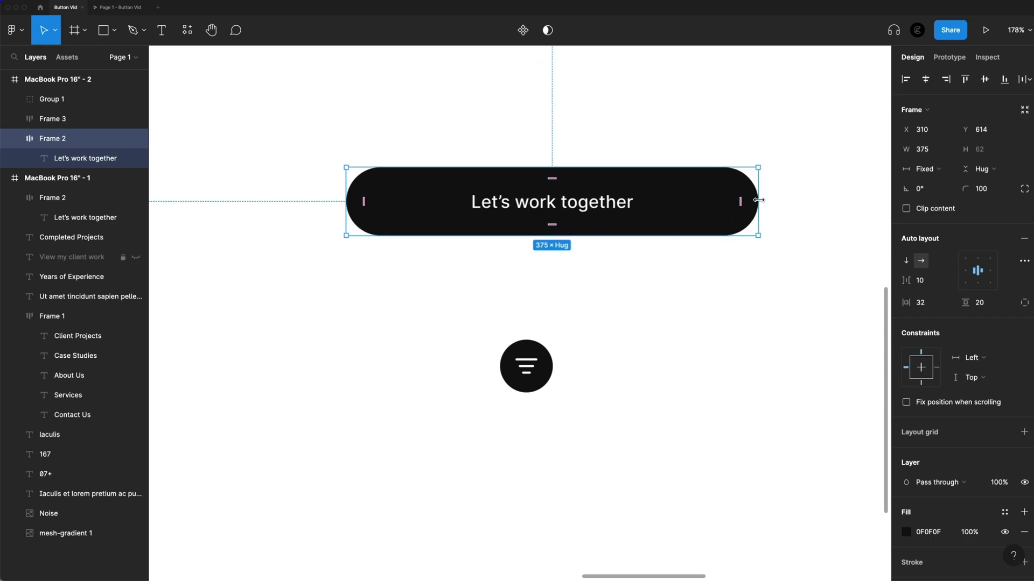
click(657, 268)
scroll(438, 295, down, 10)
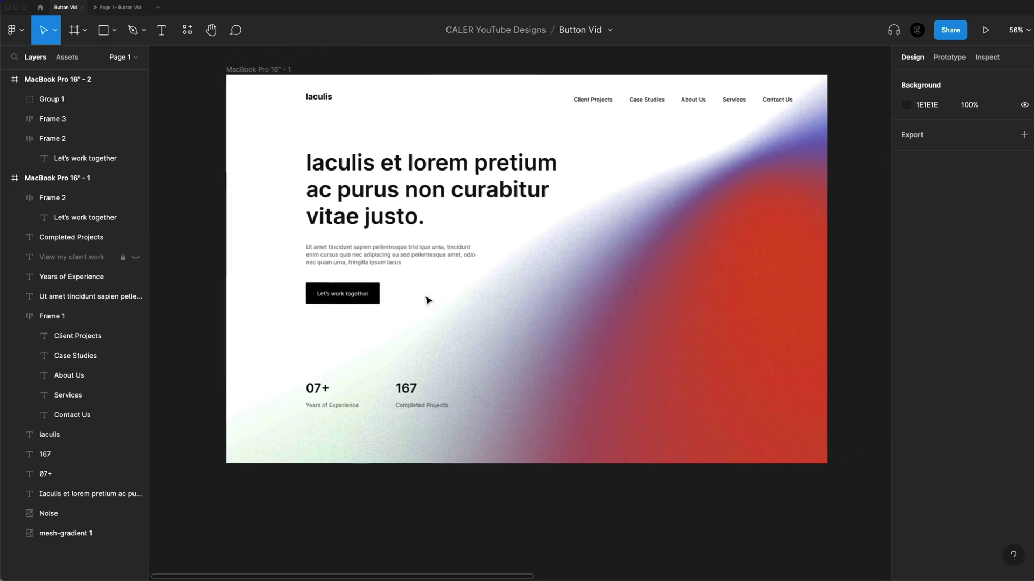
Step: Ungroup the hero's black button with Shift+Cmd+G, keeping its label, and select the Noise layer
scroll(337, 322, up, 3)
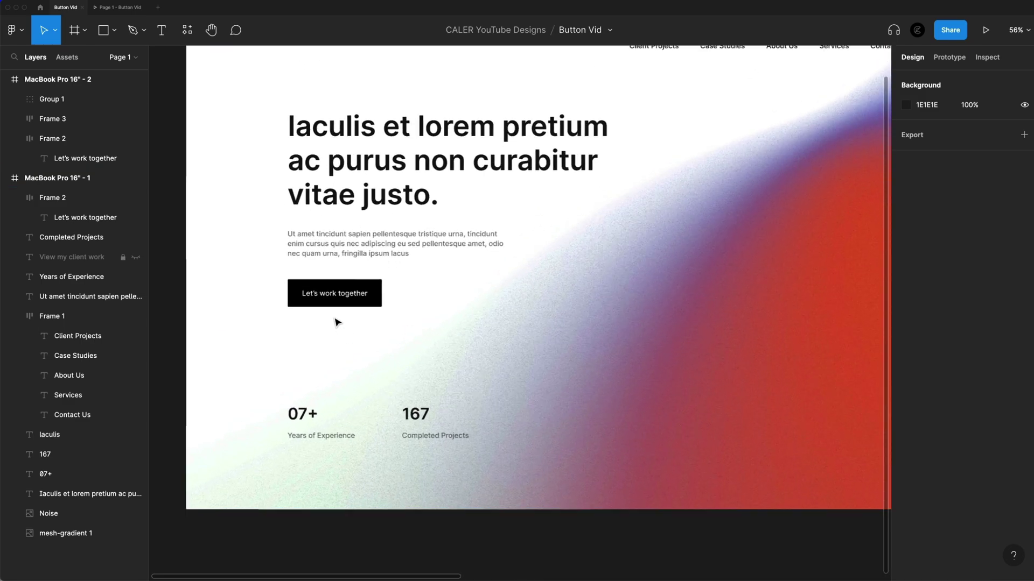
scroll(345, 322, up, 2)
scroll(345, 322, right, 2)
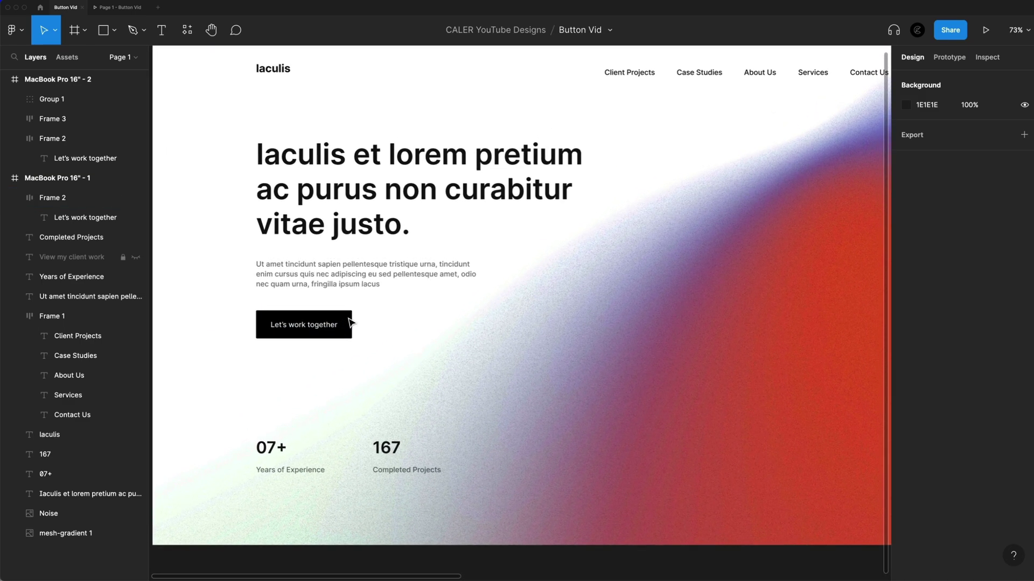
scroll(346, 327, down, 1)
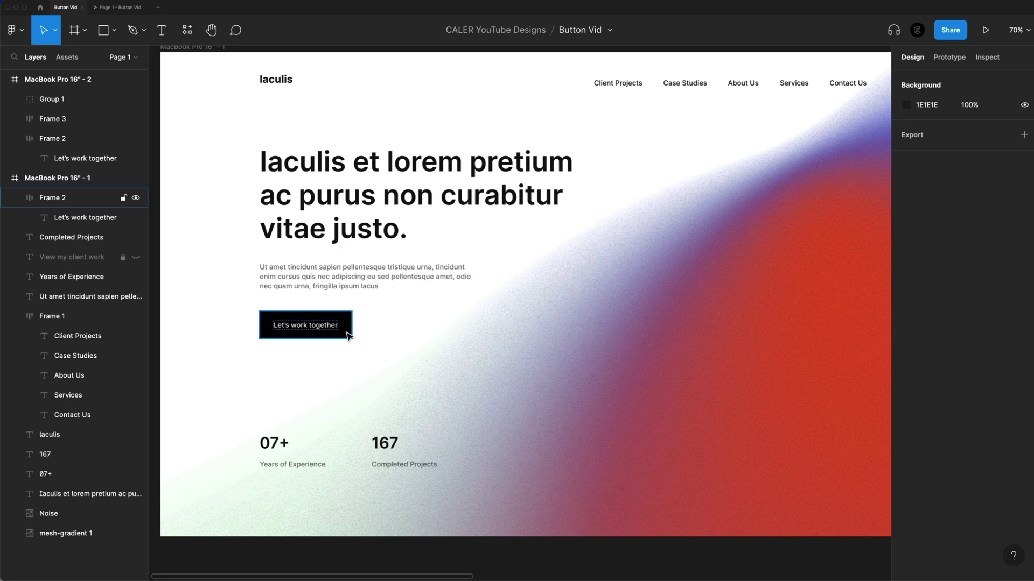
click(344, 328)
key(shift+super+g)
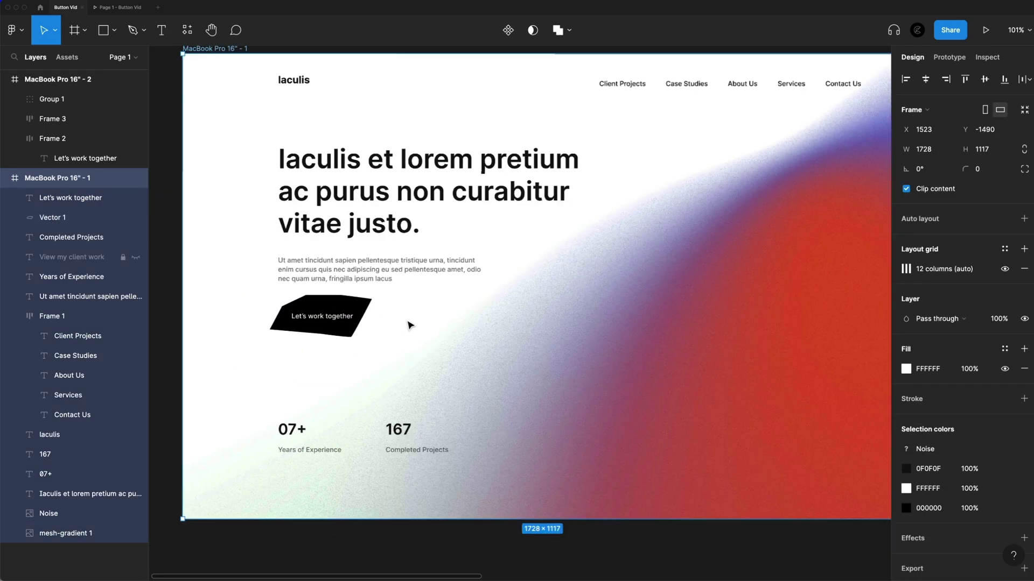
scroll(409, 325, down, 5)
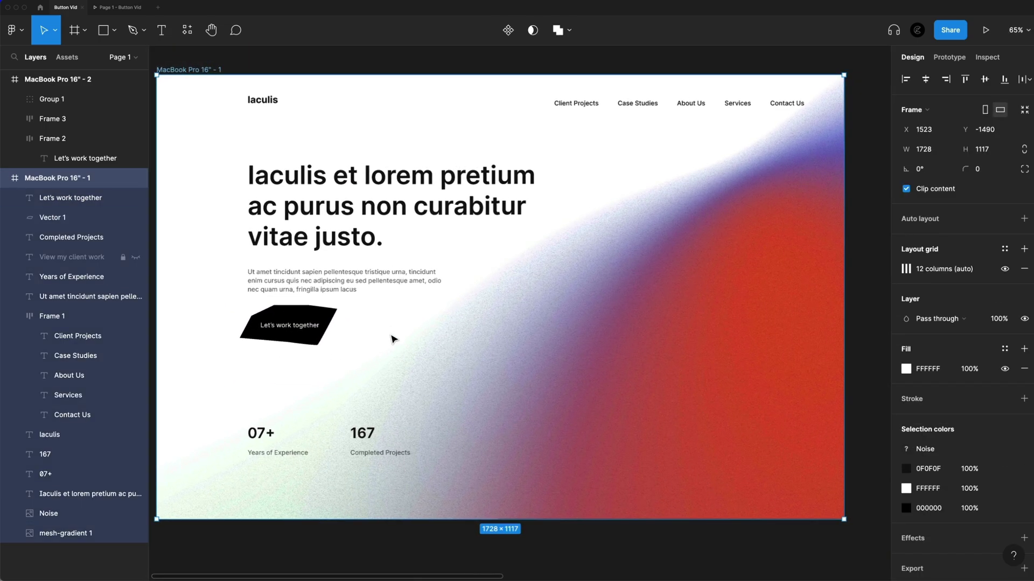
scroll(372, 331, left, 2)
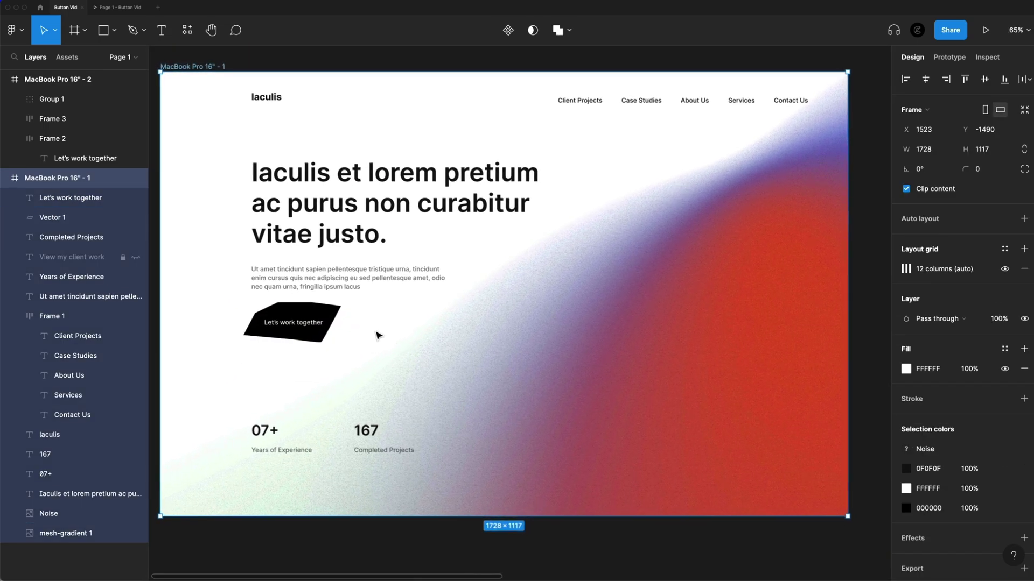
click(380, 334)
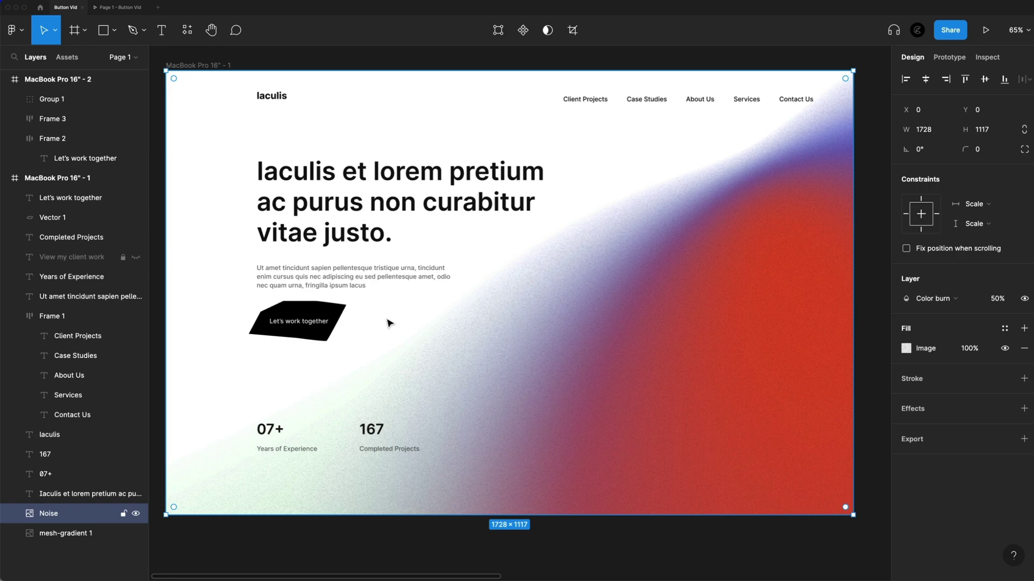
scroll(362, 323, right, 10)
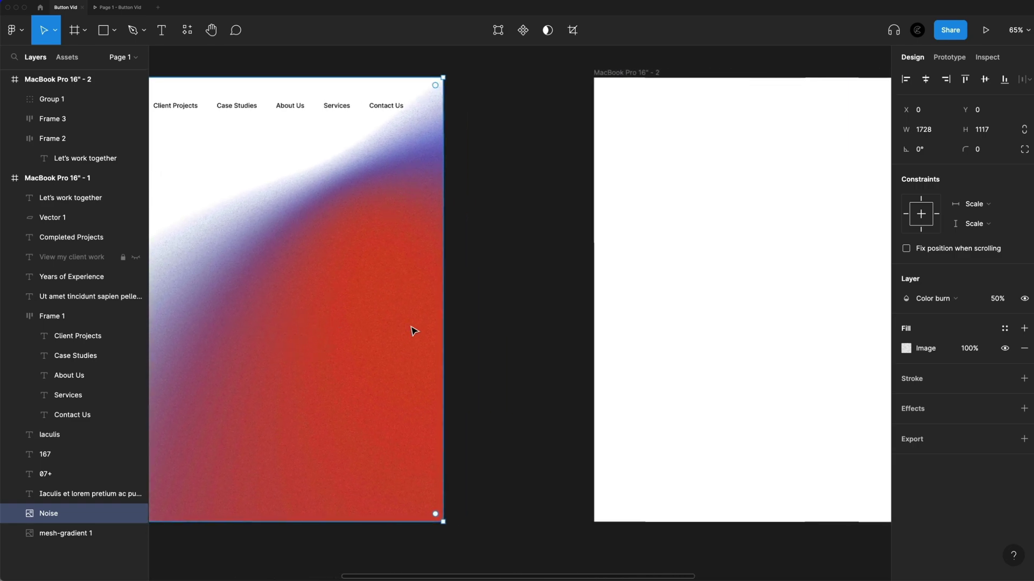
scroll(413, 330, right, 4)
scroll(653, 356, up, 5)
Step: Deselect the Noise layer and compare the pill and rectangular black buttons on the examples board
key(Escape)
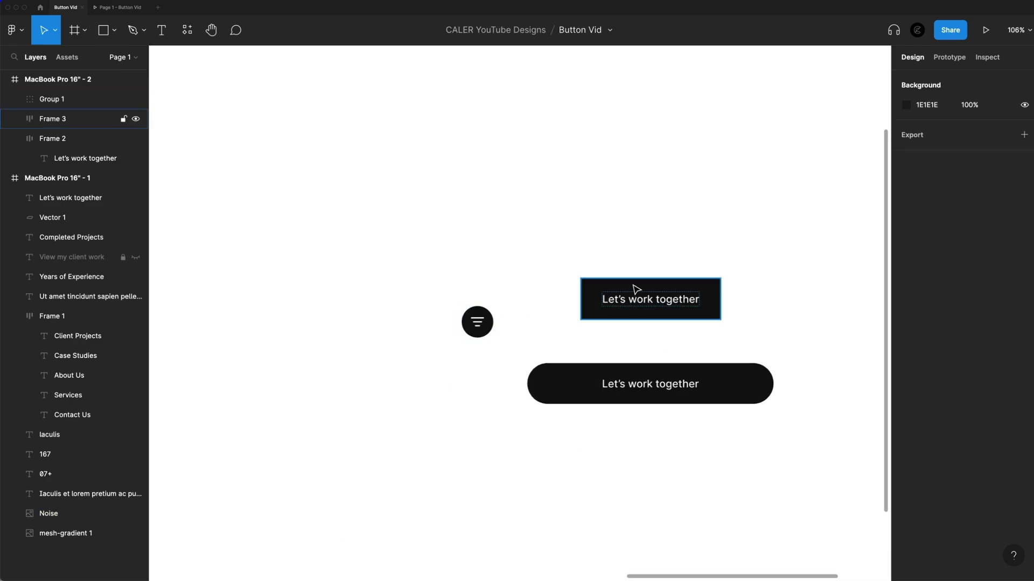
scroll(636, 290, down, 1)
click(579, 377)
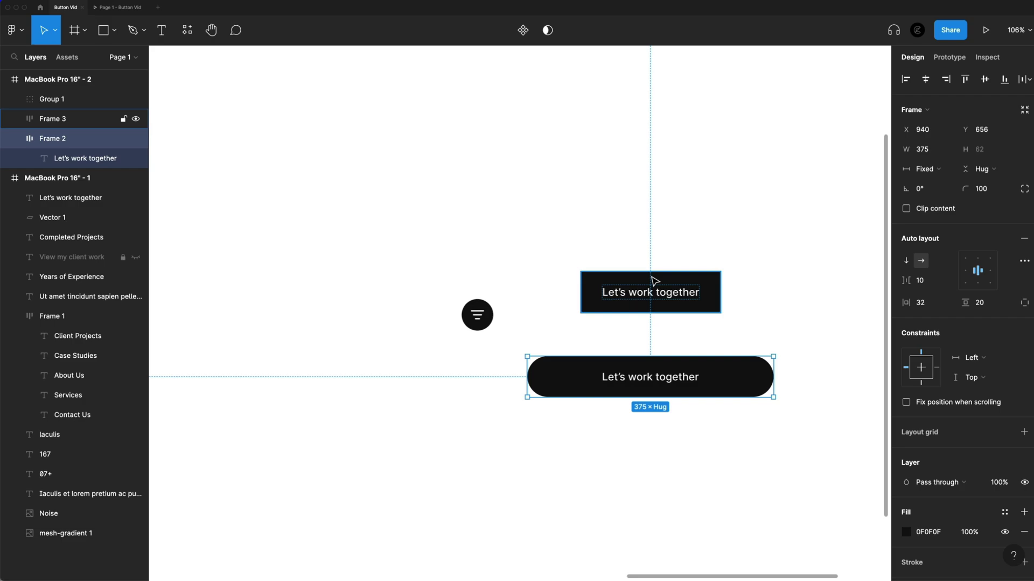
click(709, 285)
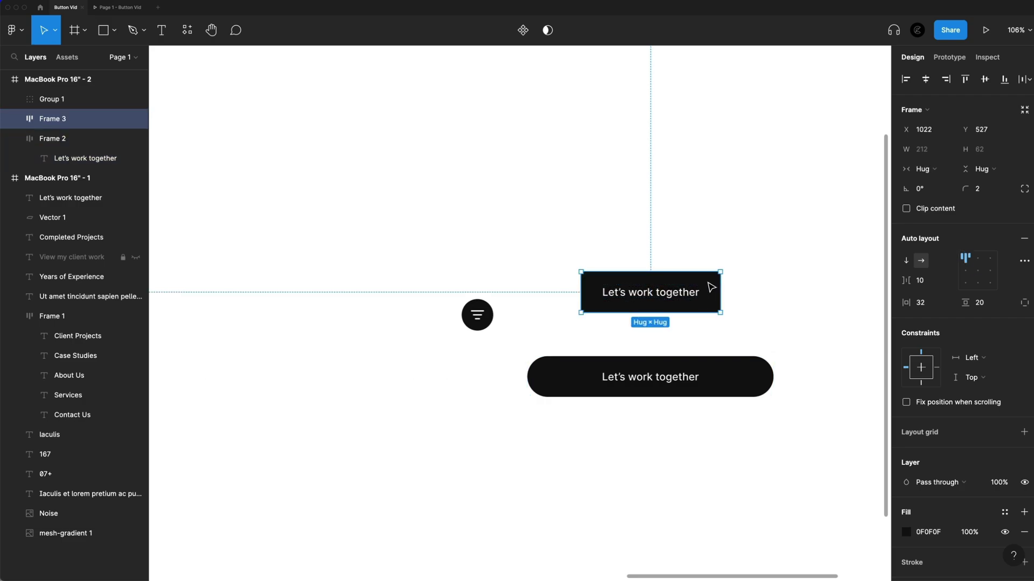
click(767, 304)
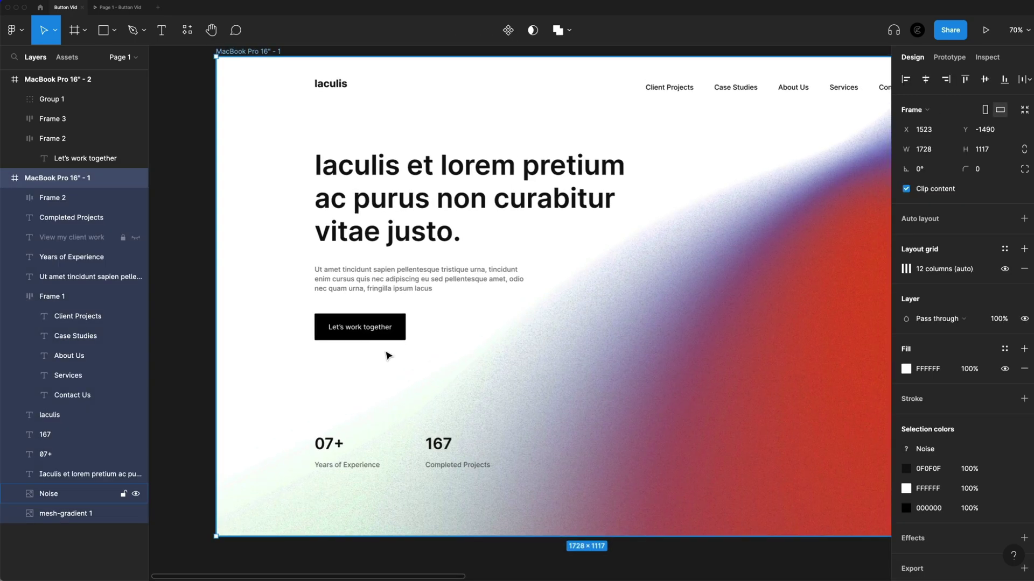
Step: Inspect the hero's 212×62 black button and its Inter Medium 16 label, then select the landing-page frame
scroll(388, 356, up, 8)
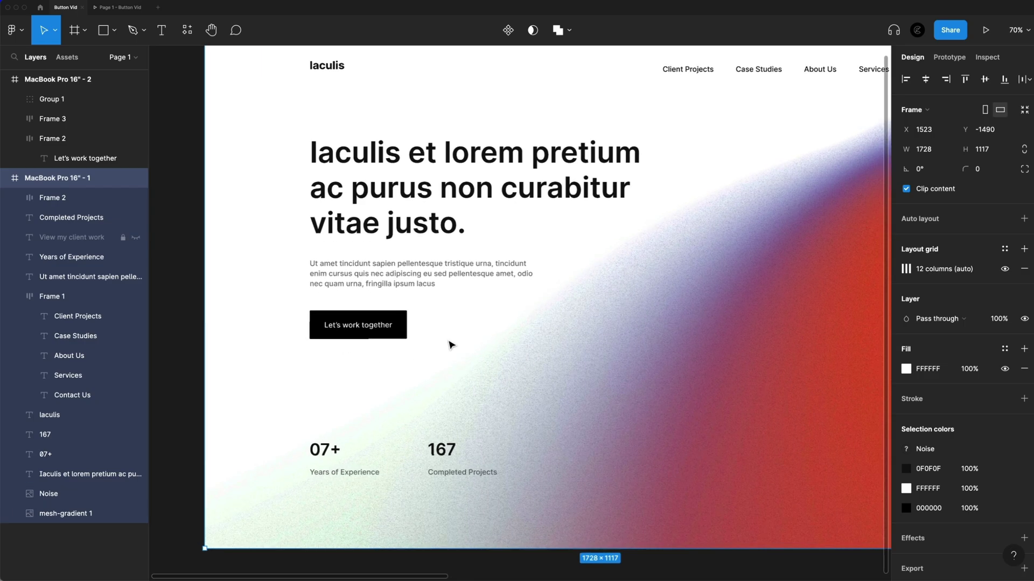
click(353, 323)
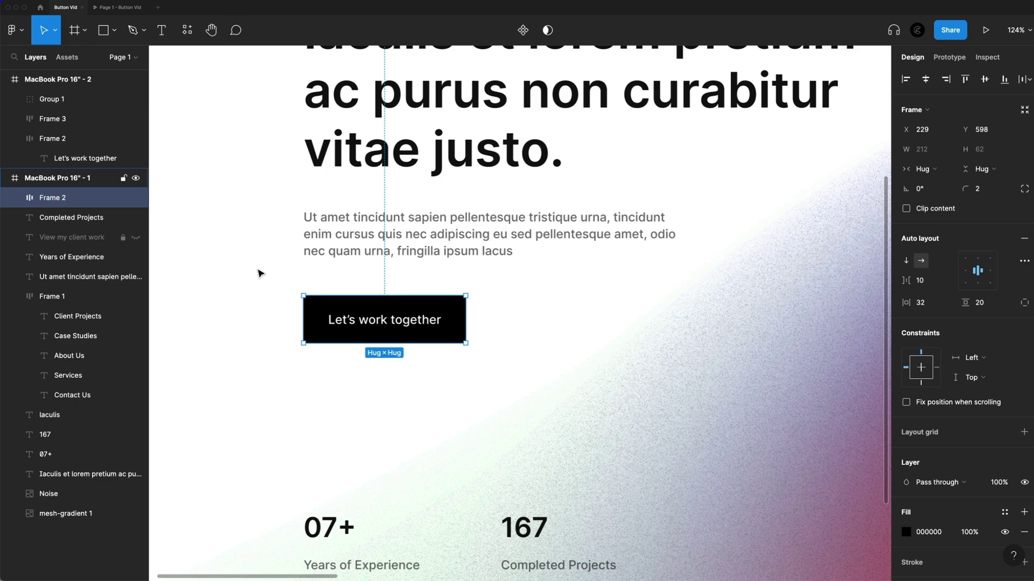
double_click(390, 321)
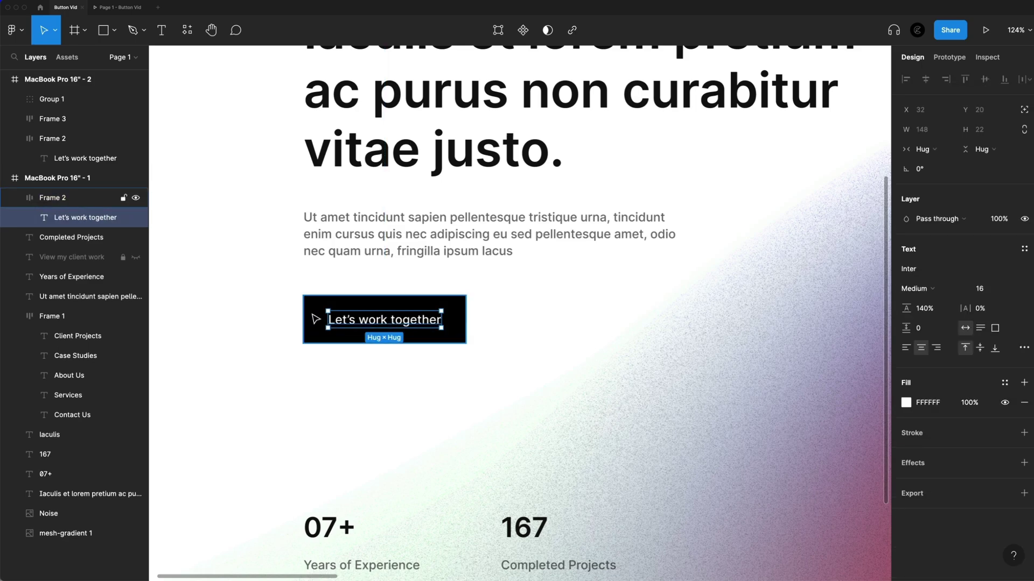
click(249, 307)
scroll(247, 232, left, 3)
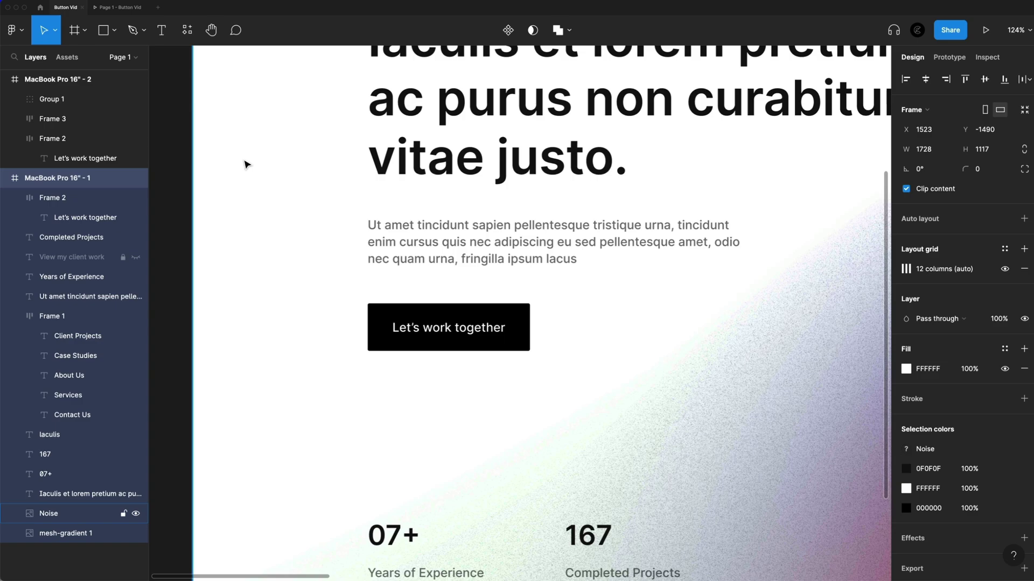
Step: Launch Stark's contrast checker on the hero button's black fill versus white label, scoring 21:1
click(187, 29)
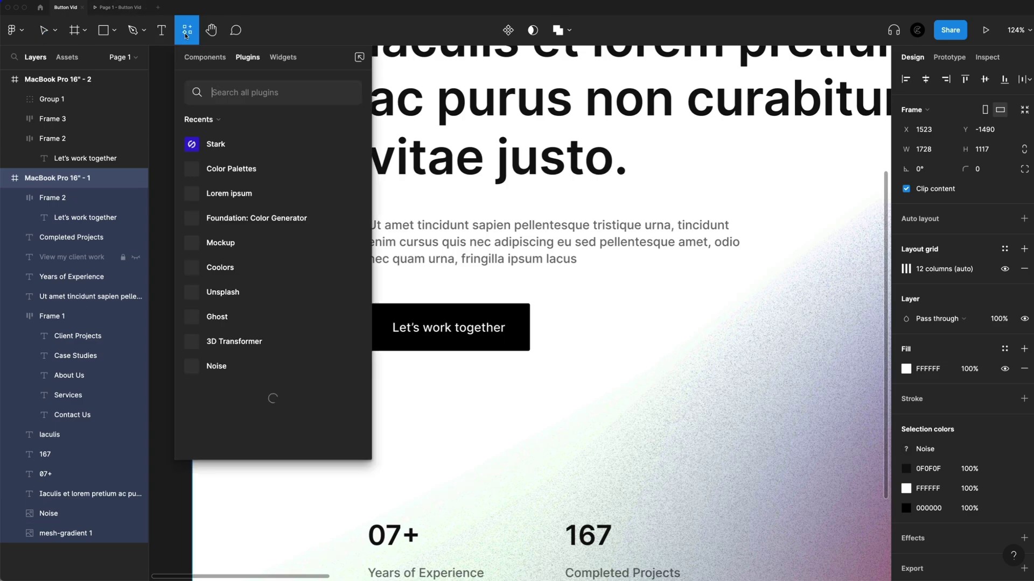
click(236, 143)
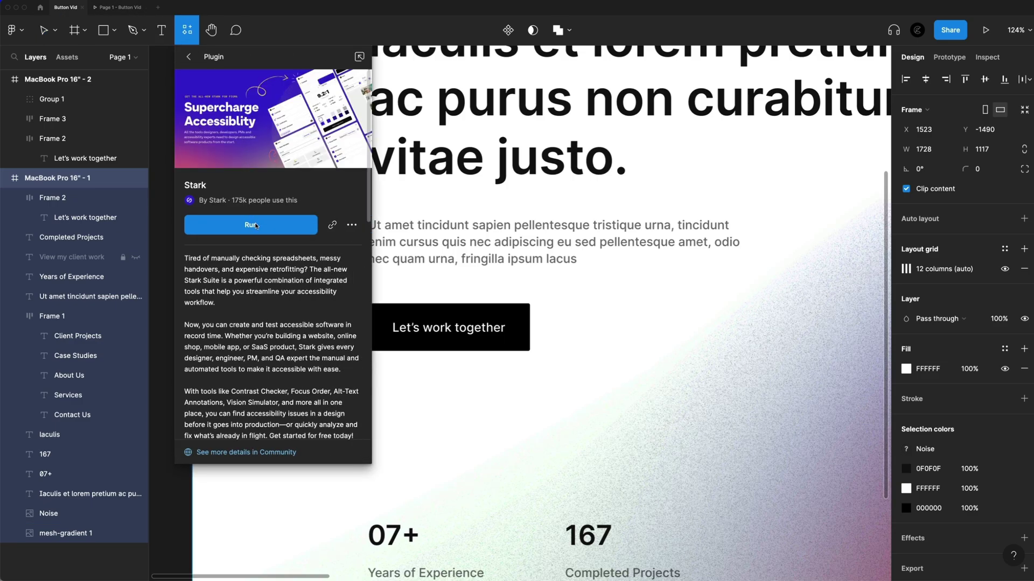
click(258, 226)
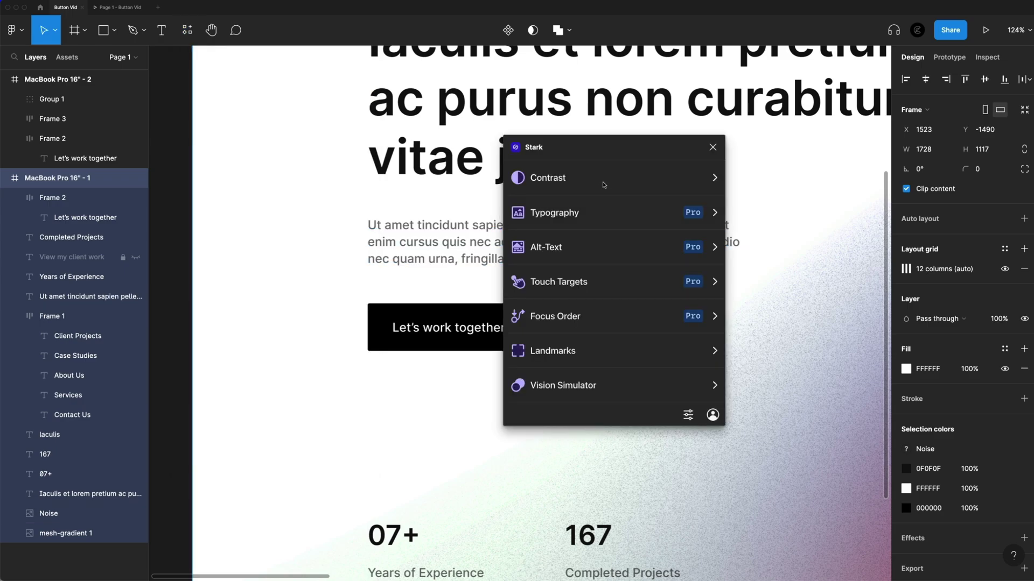
drag(646, 164, 837, 178)
click(762, 192)
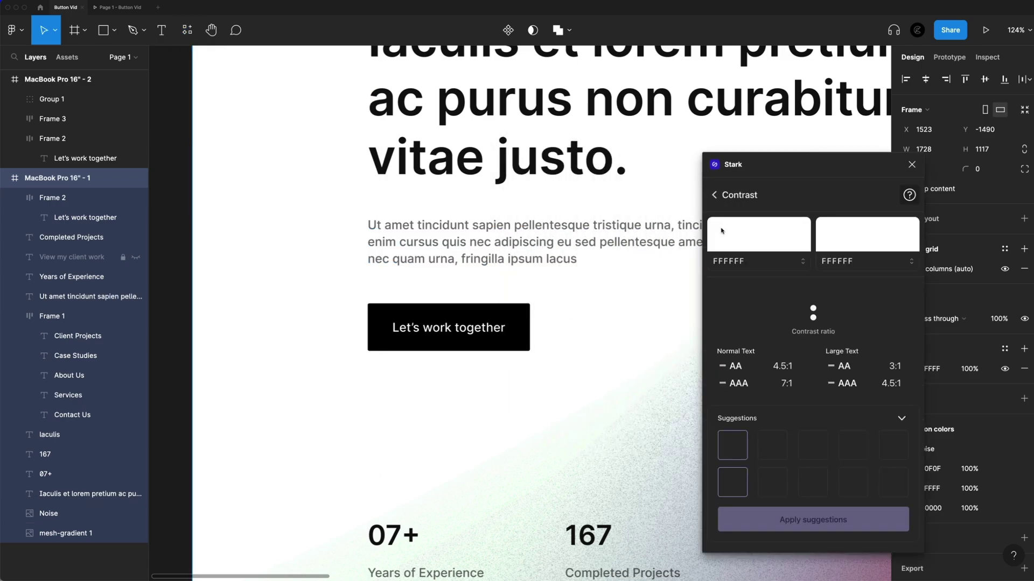
click(453, 323)
scroll(452, 324, up, 3)
double_click(394, 312)
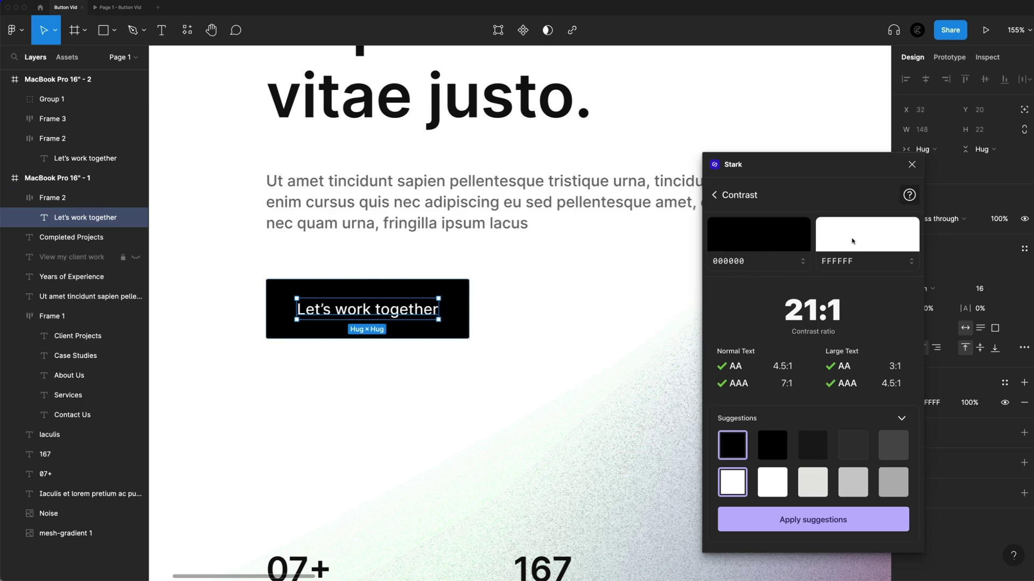
Step: Change the hero button's fill to blue 729AFF and recheck its white label's contrast at 2.7:1
click(442, 303)
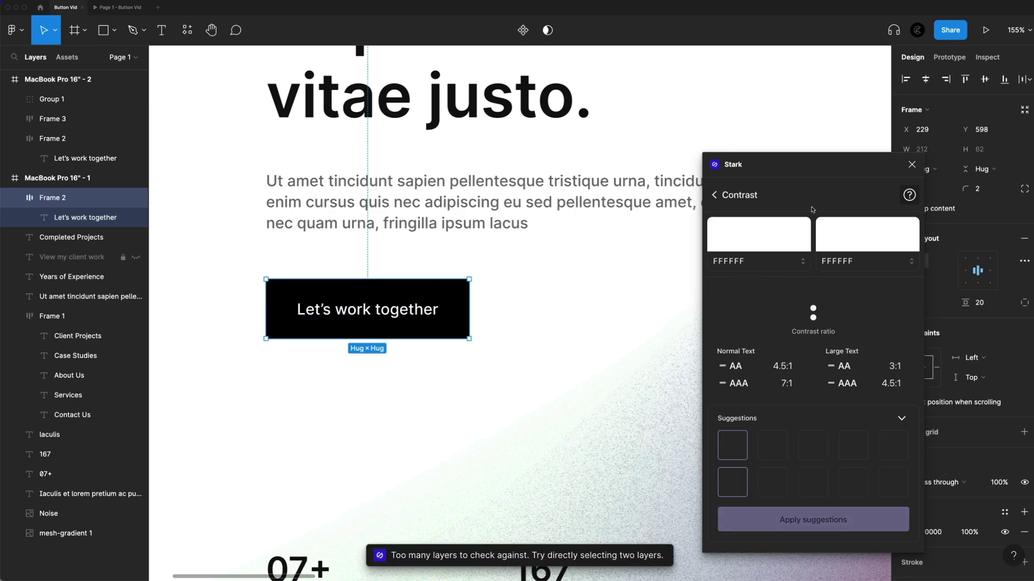
drag(798, 163, 644, 147)
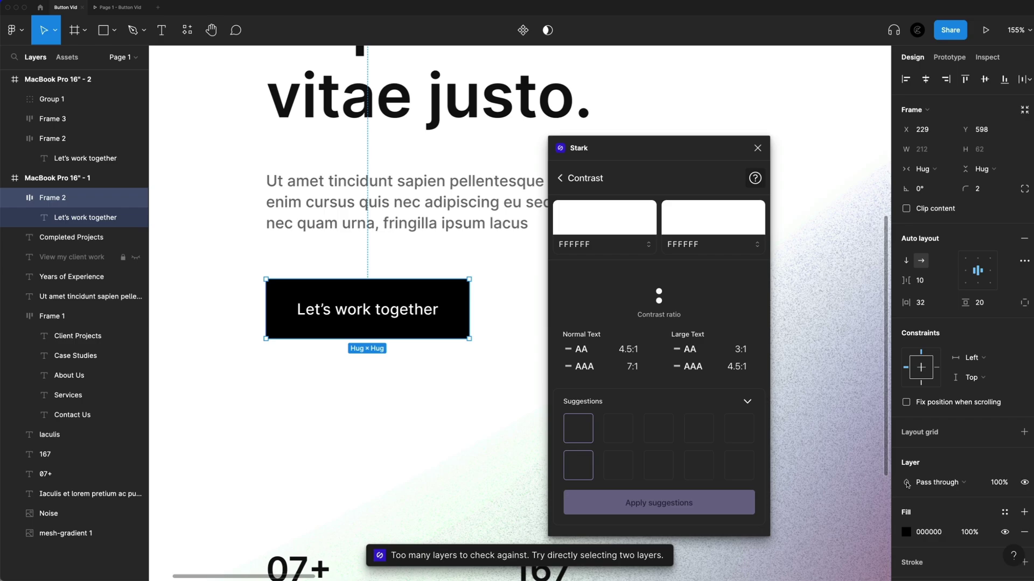
click(906, 532)
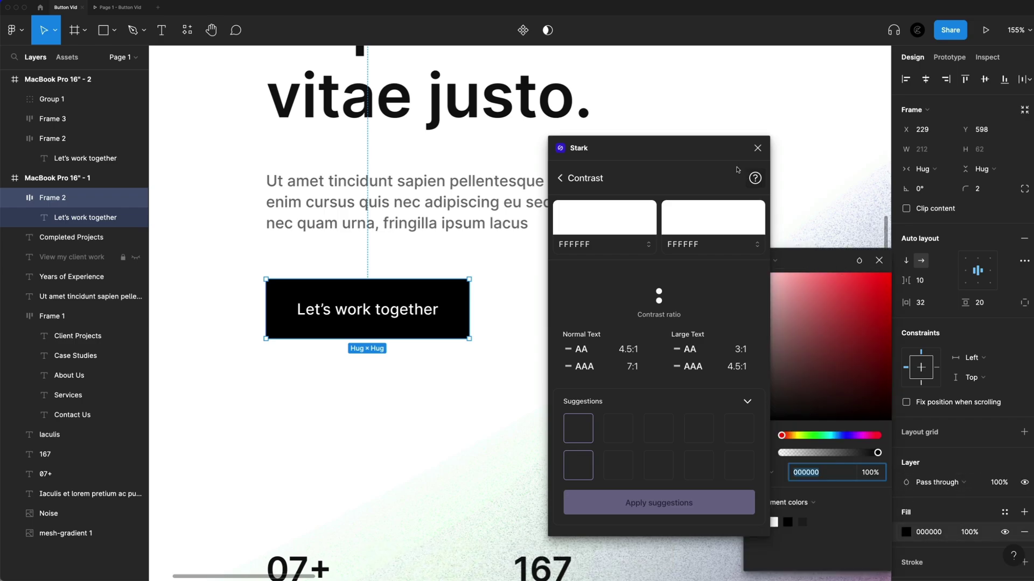
drag(736, 147, 668, 146)
drag(807, 436, 826, 258)
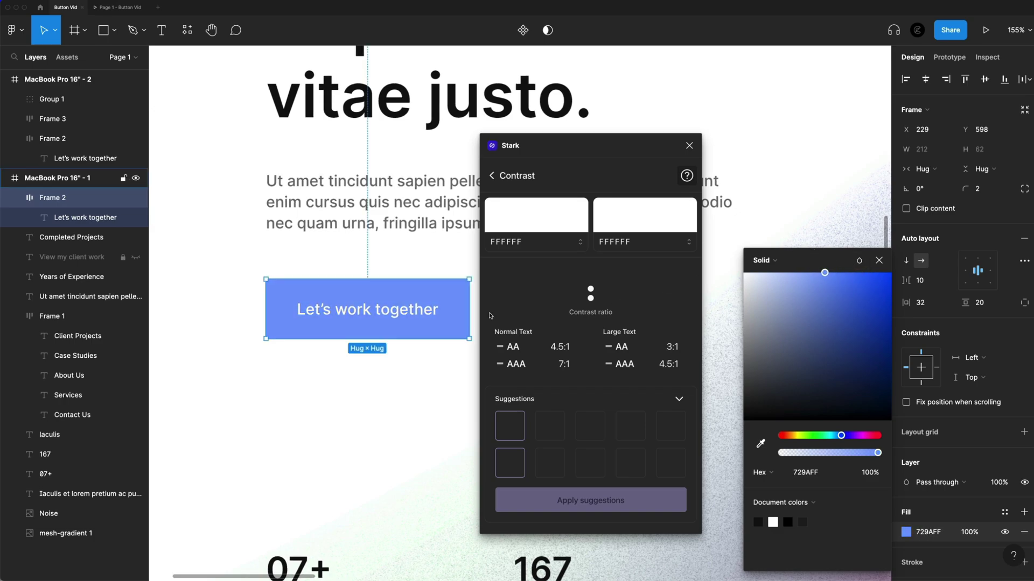
double_click(380, 319)
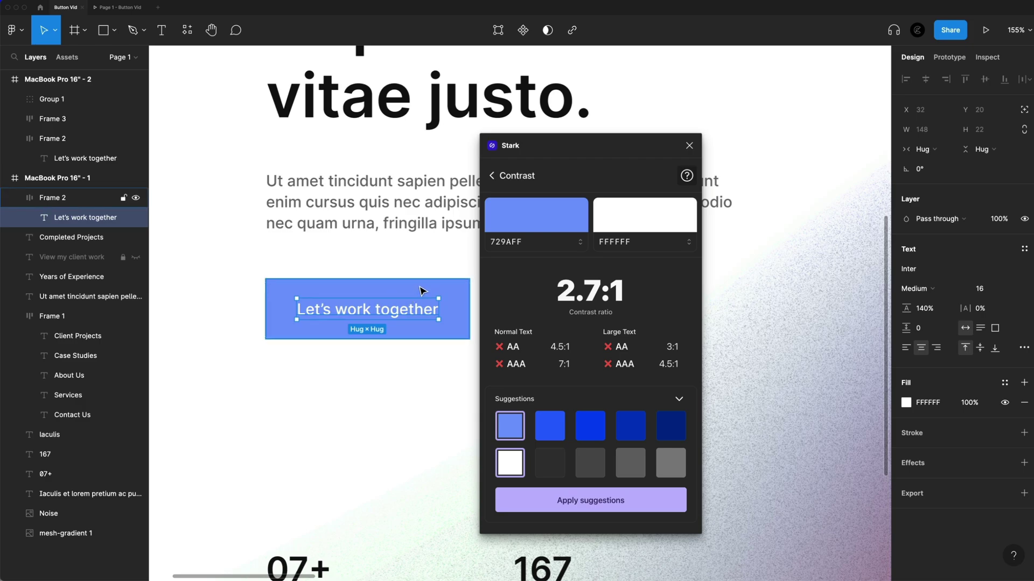
Step: Close the Stark checker and fit the whole landing page in view
click(689, 146)
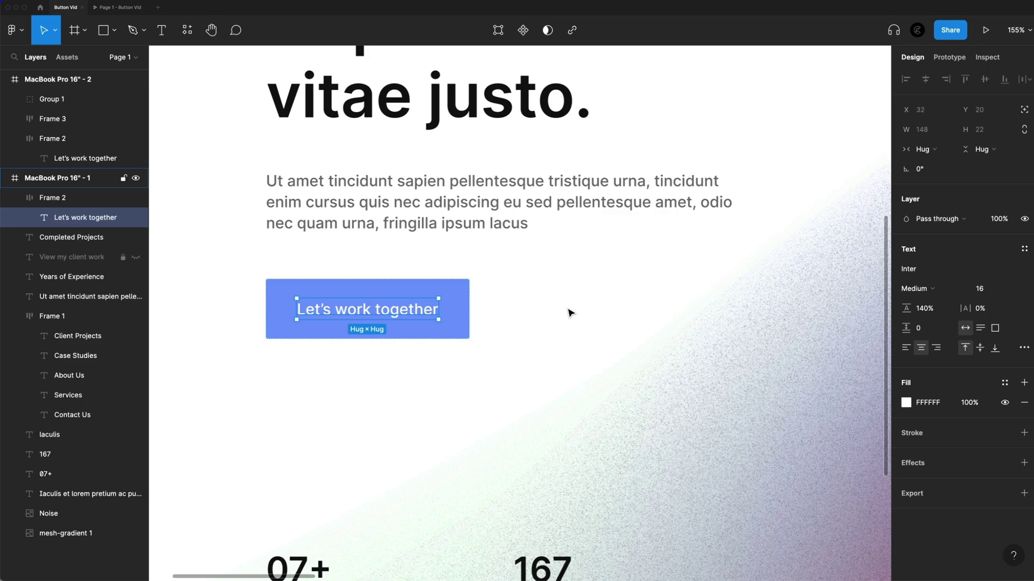
key(Escape)
key(Escape)
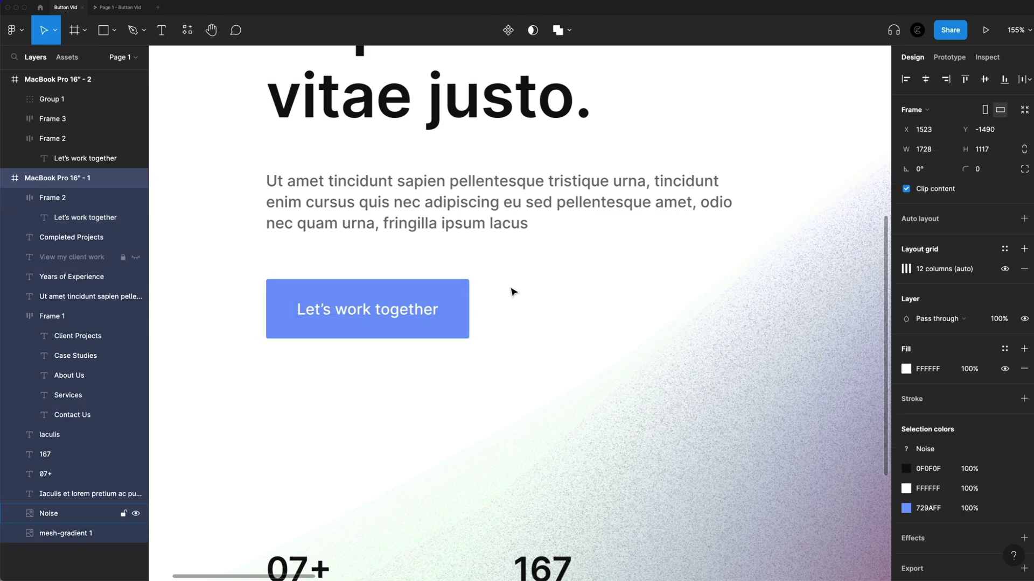
key(shift+2)
key(shift+2)
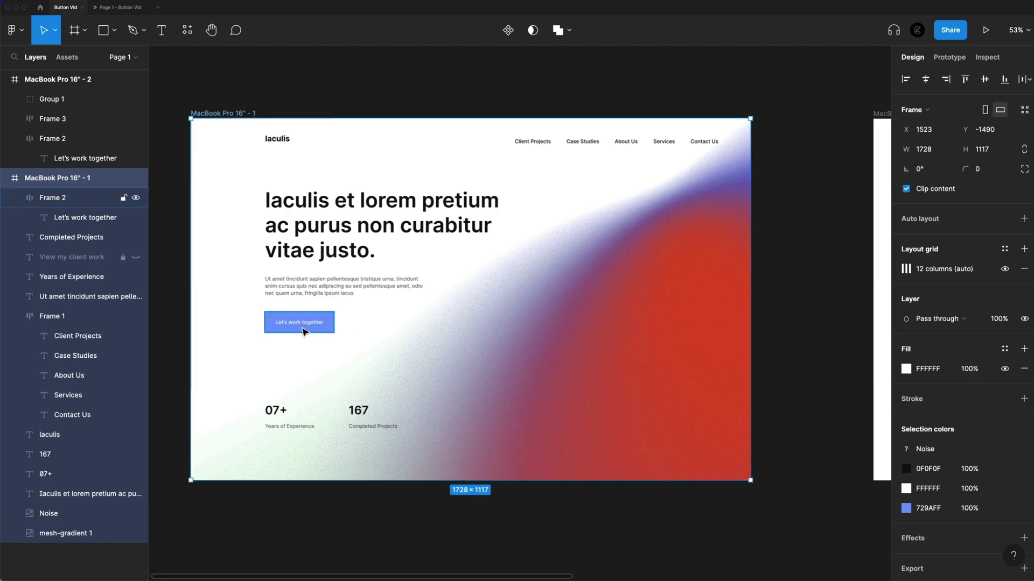
Step: Deepen the hero button's fill from 729AFF to vivid blue 0047FF
click(272, 321)
click(906, 531)
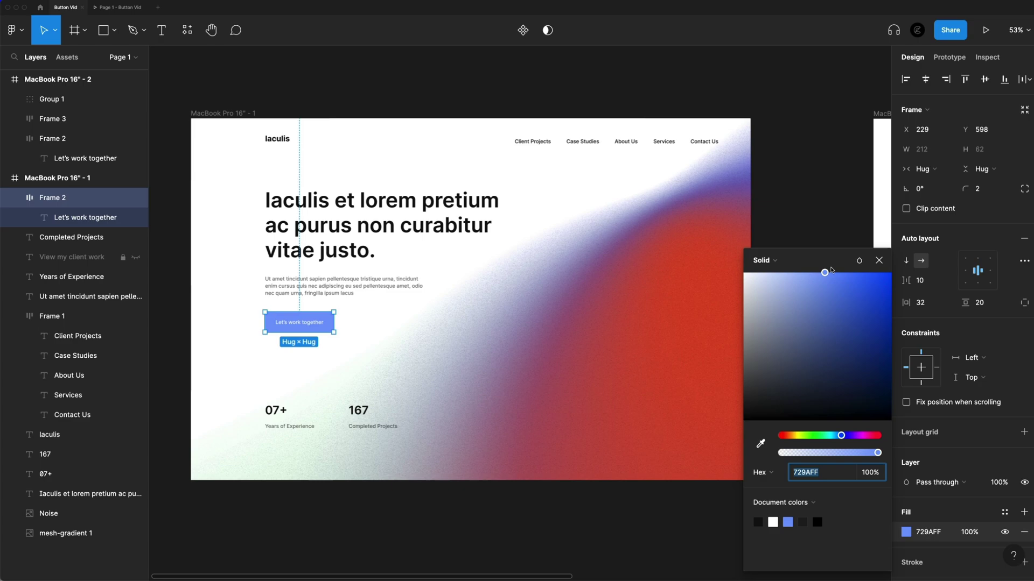
click(826, 273)
drag(840, 280, 891, 272)
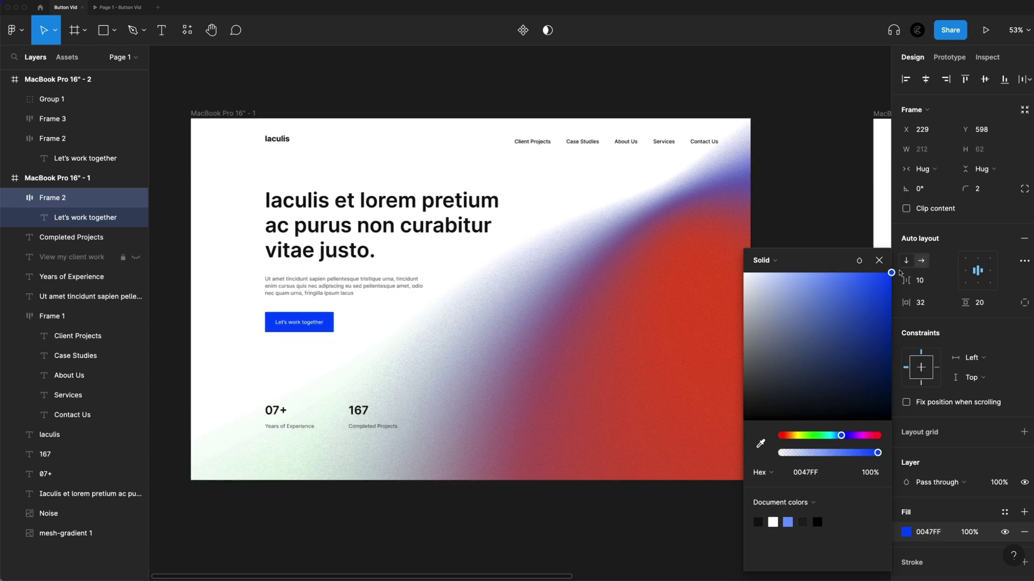
key(Escape)
key(Escape)
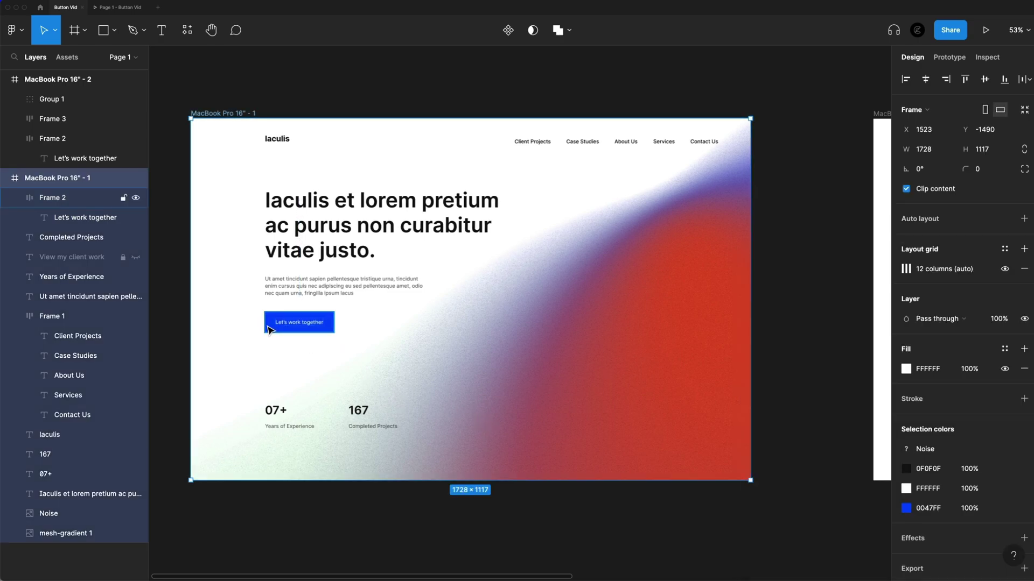
scroll(275, 355, up, 5)
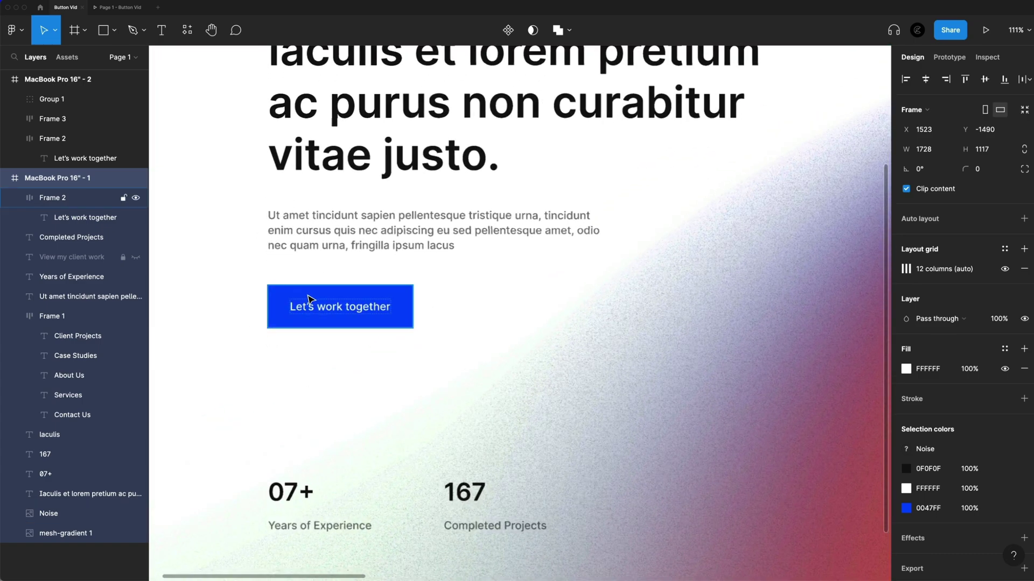
Step: Check the white label against the 0047FF button in Stark: 6.25:1, passing AA
click(187, 30)
click(216, 141)
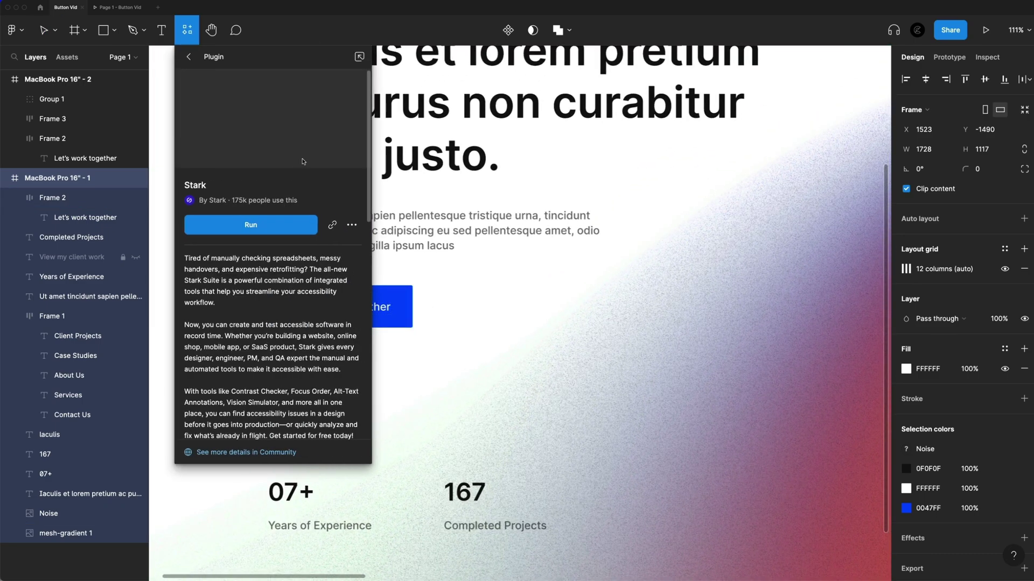
click(269, 225)
double_click(357, 311)
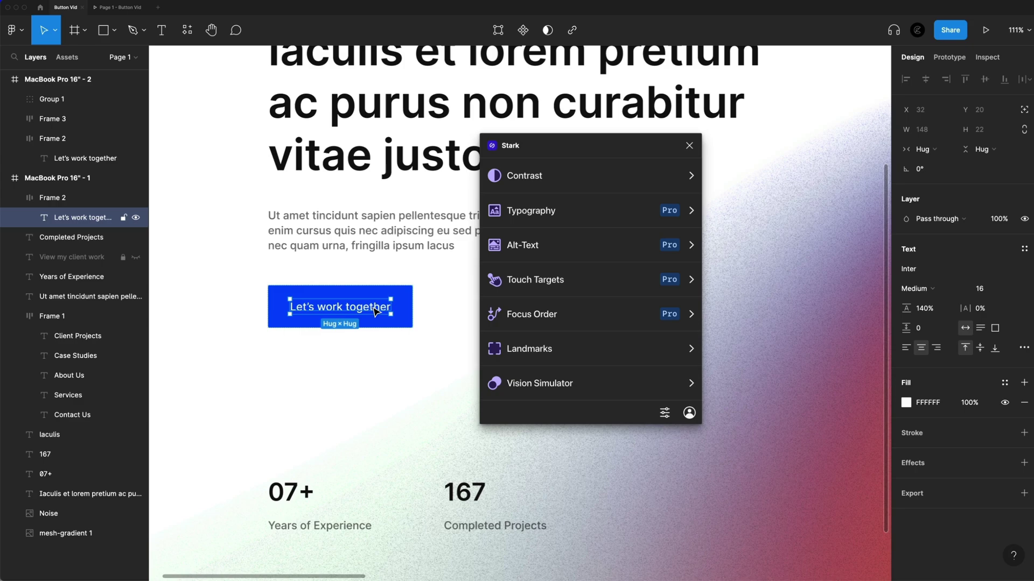
click(522, 177)
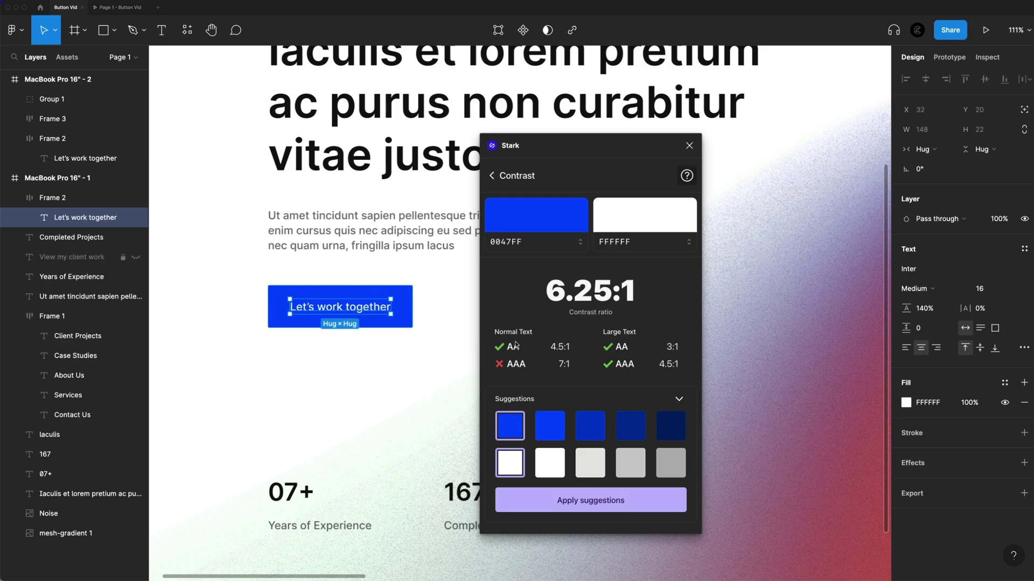
click(689, 145)
scroll(655, 211, down, 5)
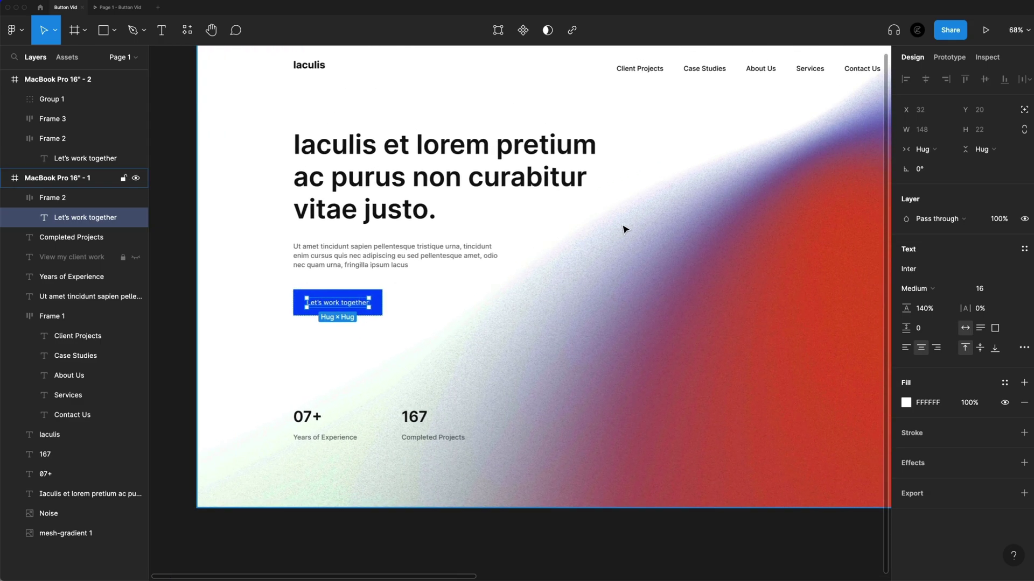
click(567, 217)
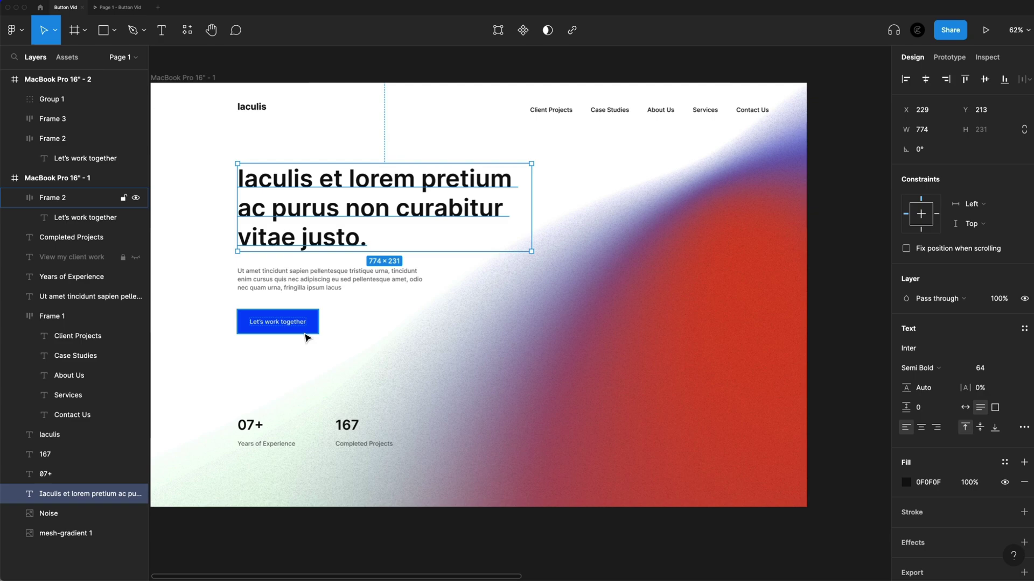
click(438, 81)
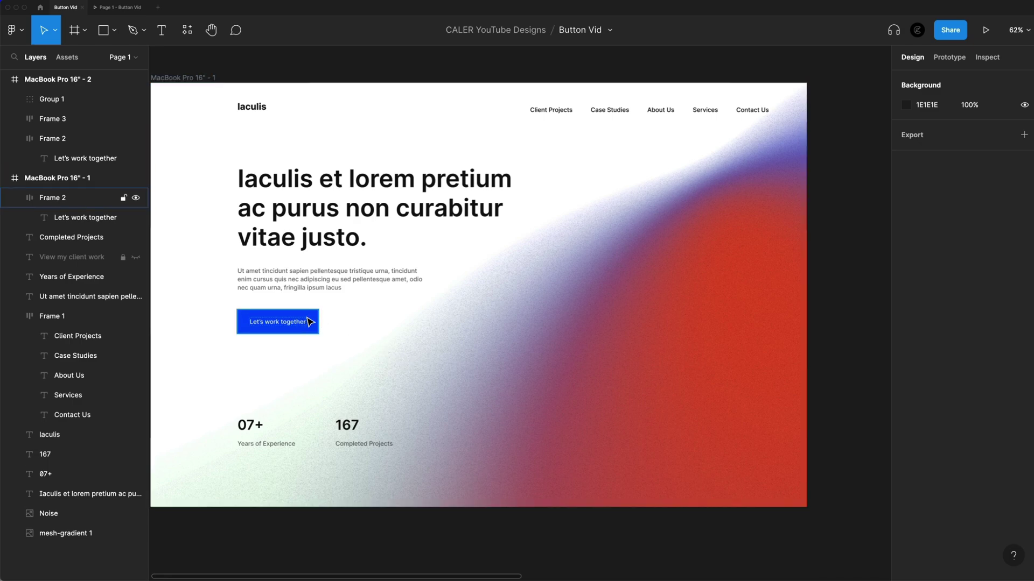
scroll(625, 280, left, 2)
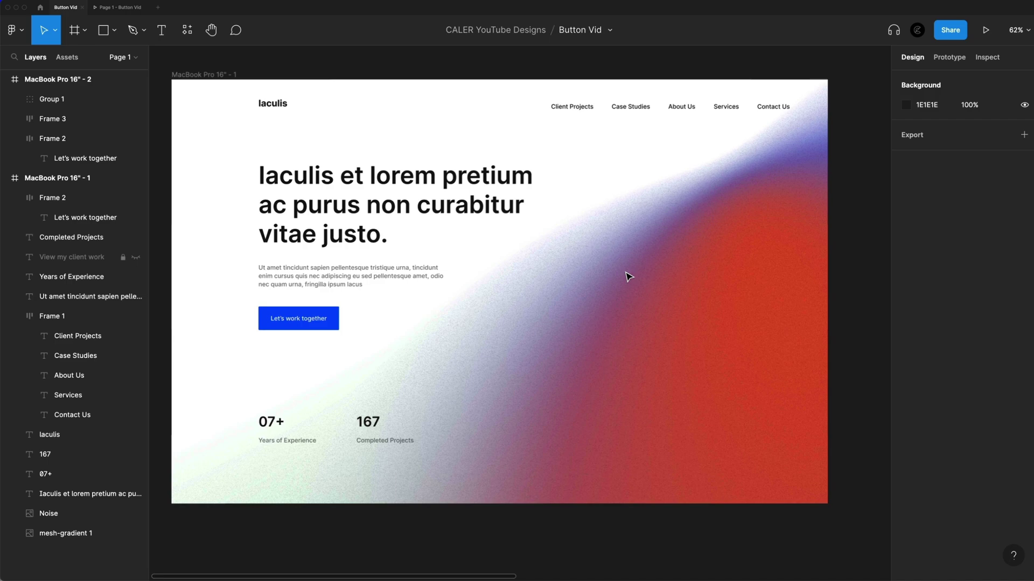
scroll(629, 276, left, 2)
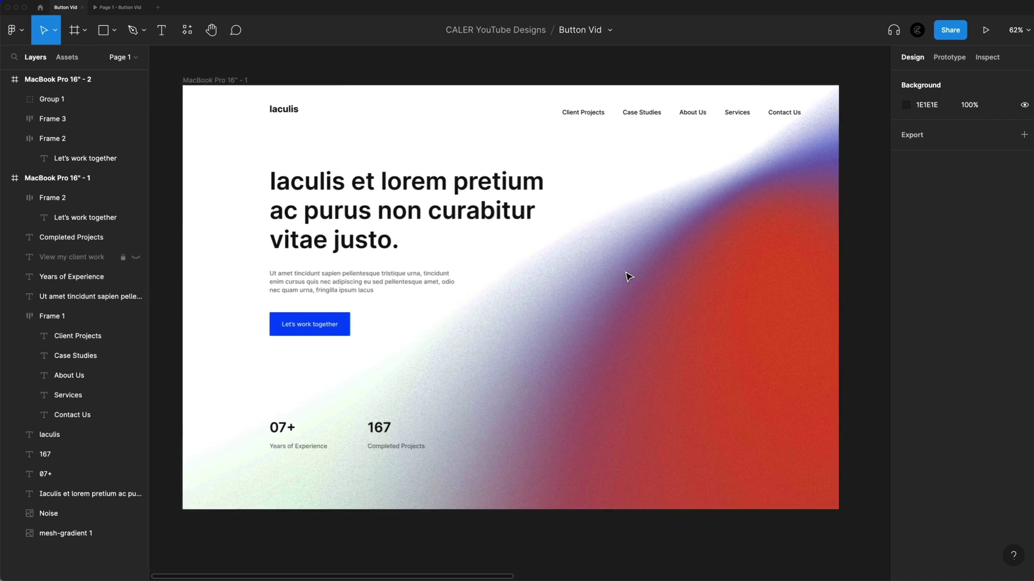
click(351, 324)
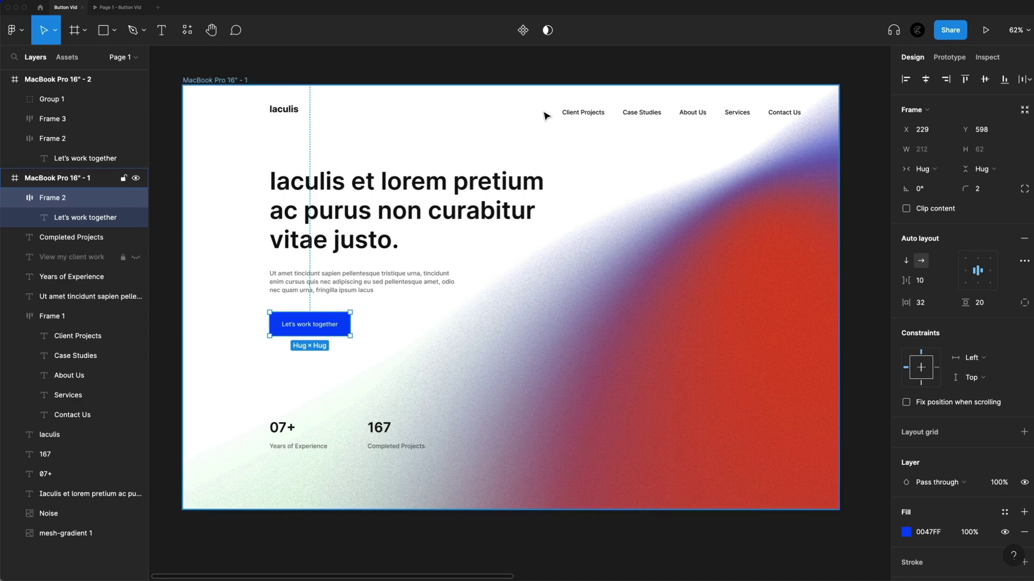
click(579, 113)
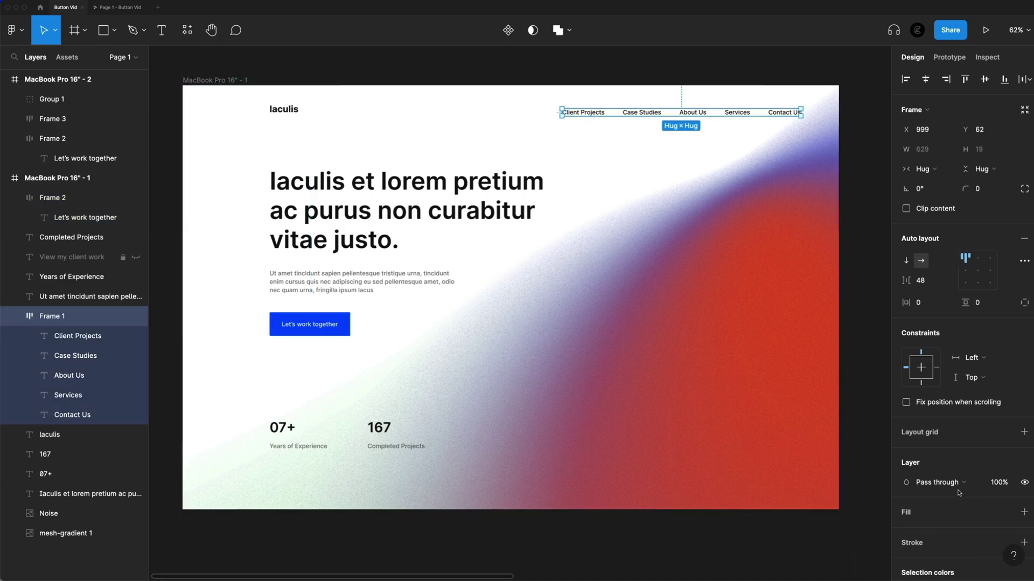
Step: Centre the 'Let's work together' label inside the black button at X 261, Y 618
scroll(945, 571, down, 4)
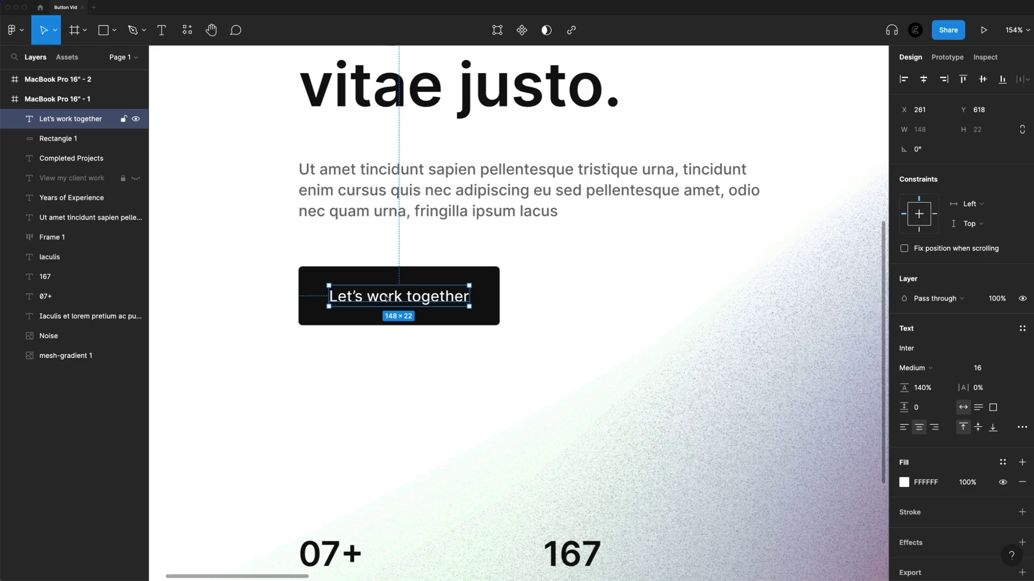
drag(420, 301, 420, 311)
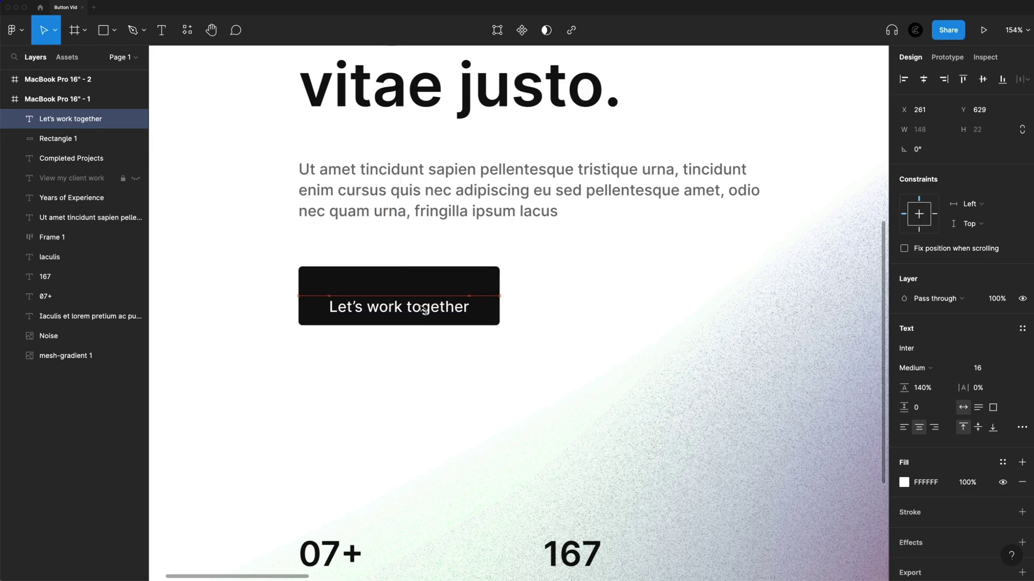
key(Escape)
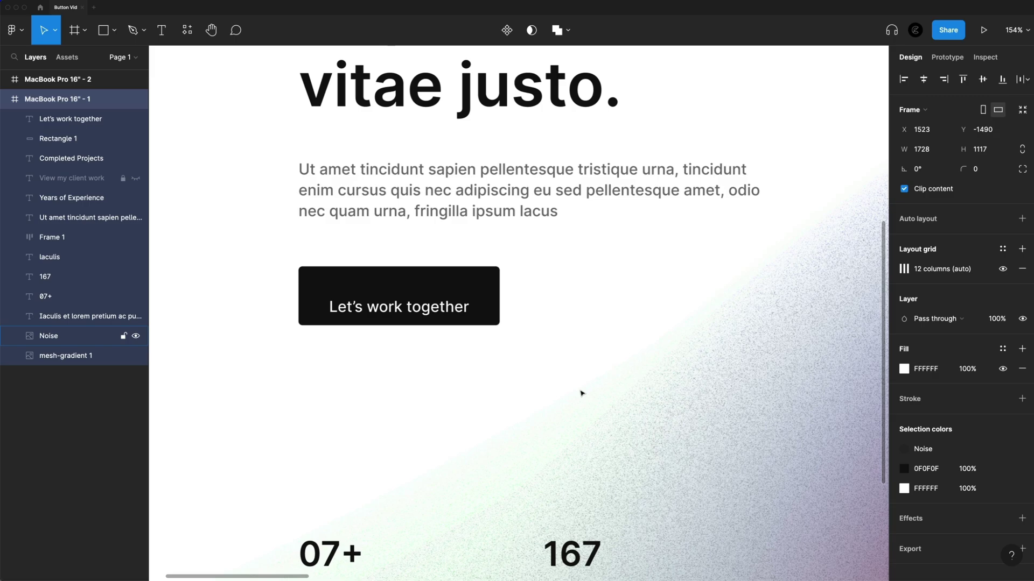
drag(430, 310, 409, 299)
key(Escape)
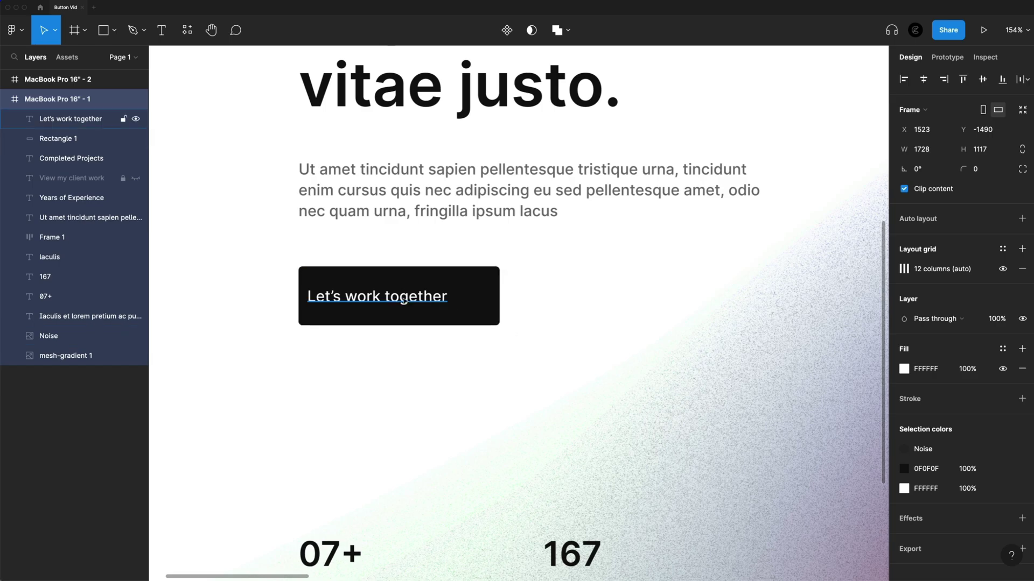
mouse_move(396, 298)
mouse_down()
mouse_move(383, 298)
mouse_move(402, 298)
mouse_up()
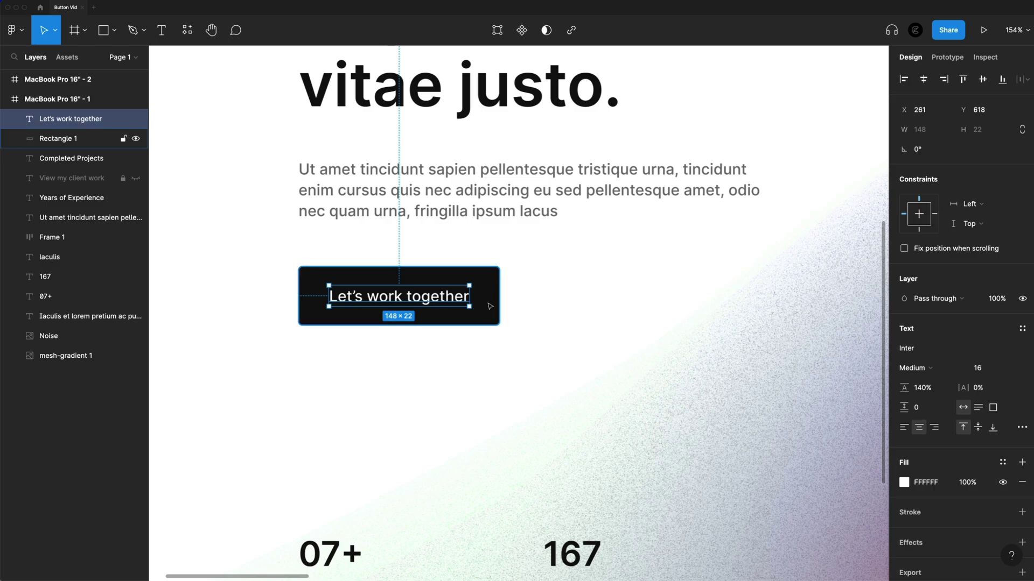
Step: Wrap the label and Rectangle 1 in an auto-layout frame with centred content
shift+click(489, 305)
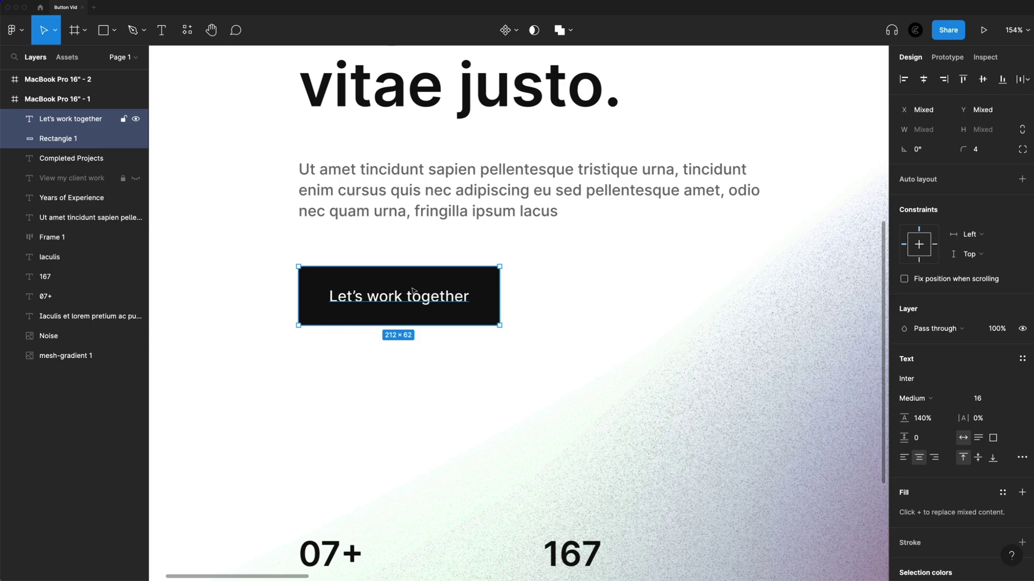
key(shift+a)
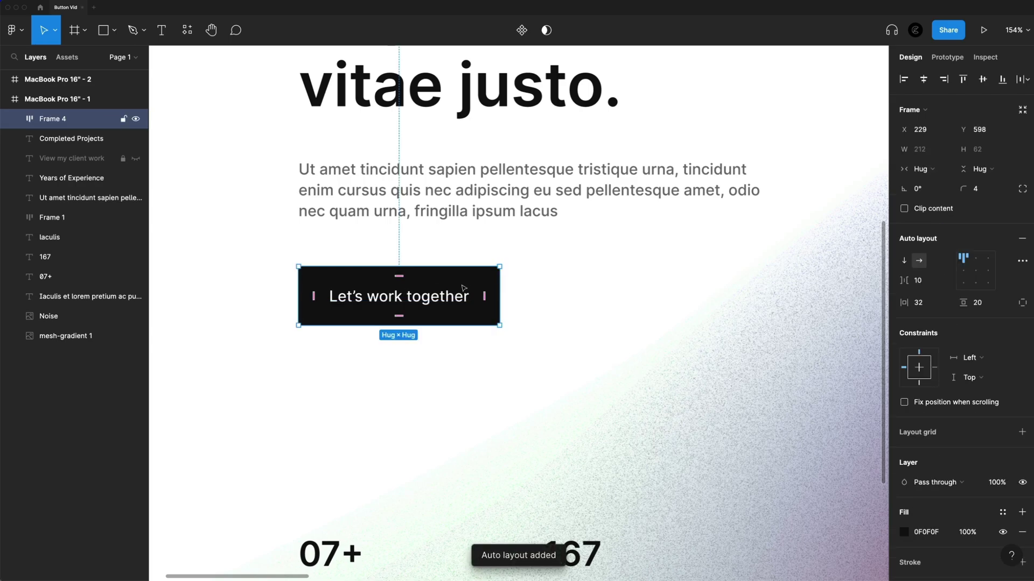
click(975, 271)
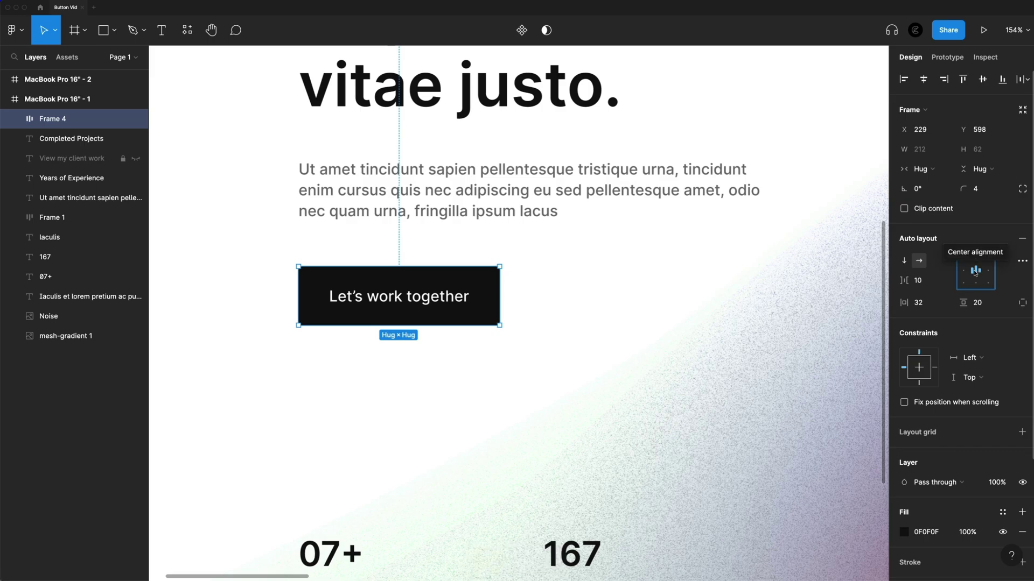
Step: Add an arrow-narrow-right icon after the label, coloured white FFFFFF
key(alt+2)
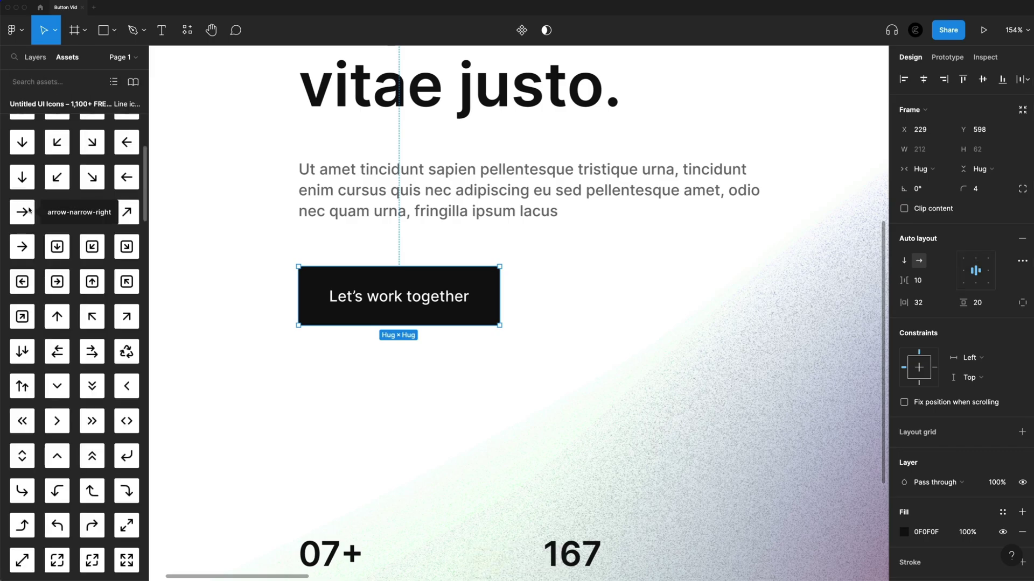
click(166, 237)
drag(490, 302, 490, 302)
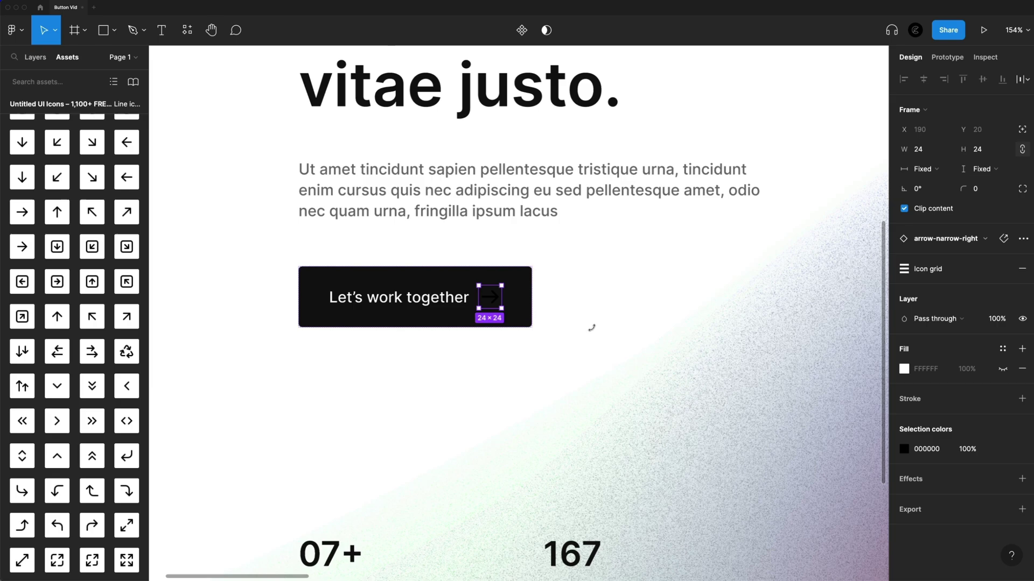
click(904, 449)
text(FFFFFF)
key(Return)
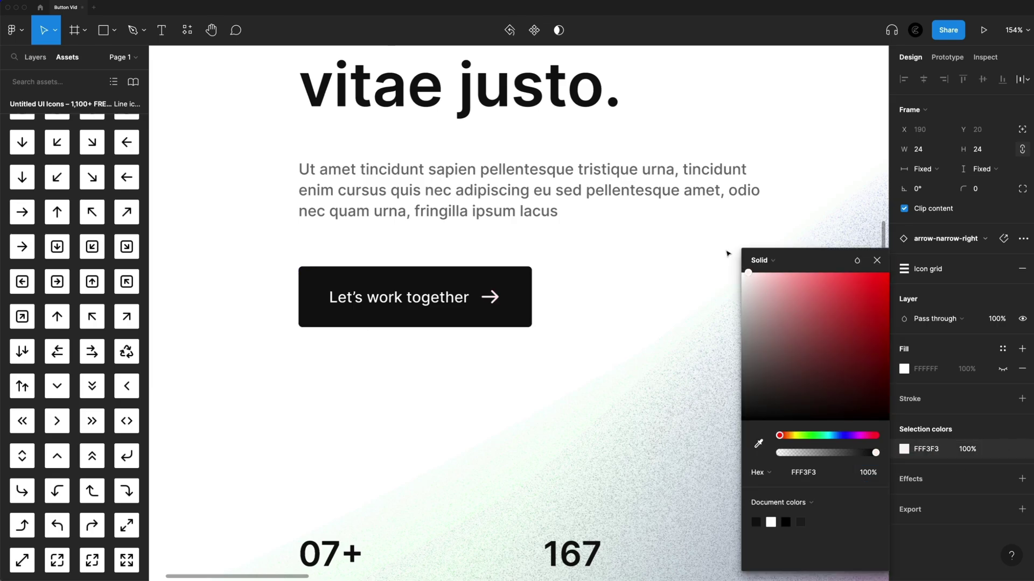
key(Escape)
key(Escape)
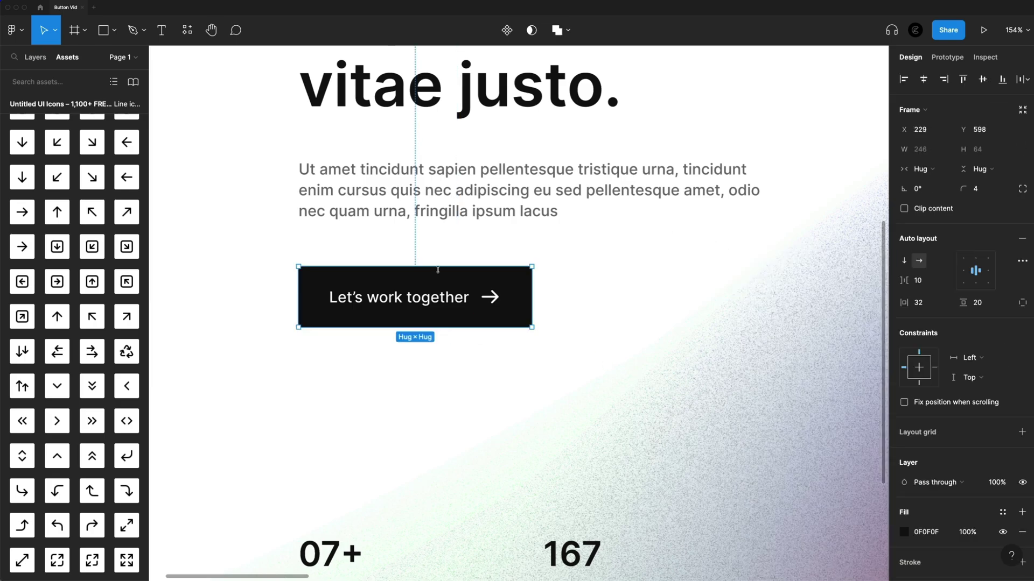
Step: Widen the gap between the label and the arrow to 13
mouse_move(476, 296)
mouse_move(476, 296)
mouse_down()
mouse_move(521, 298)
mouse_move(476, 295)
mouse_up()
click(685, 299)
click(521, 298)
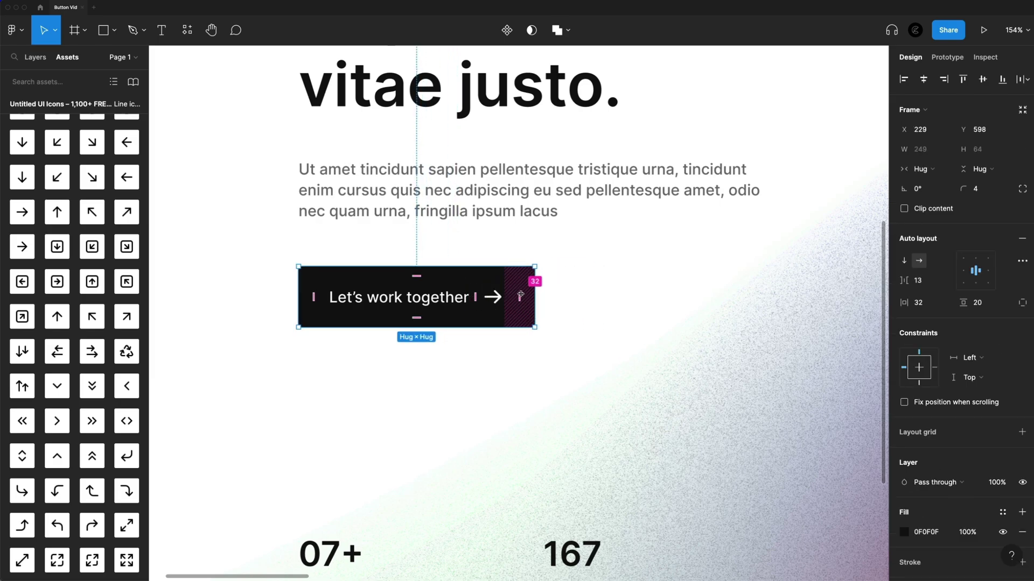
Step: Try wider right and left padding, then revert to 32 px side padding
drag(520, 295, 569, 298)
click(616, 372)
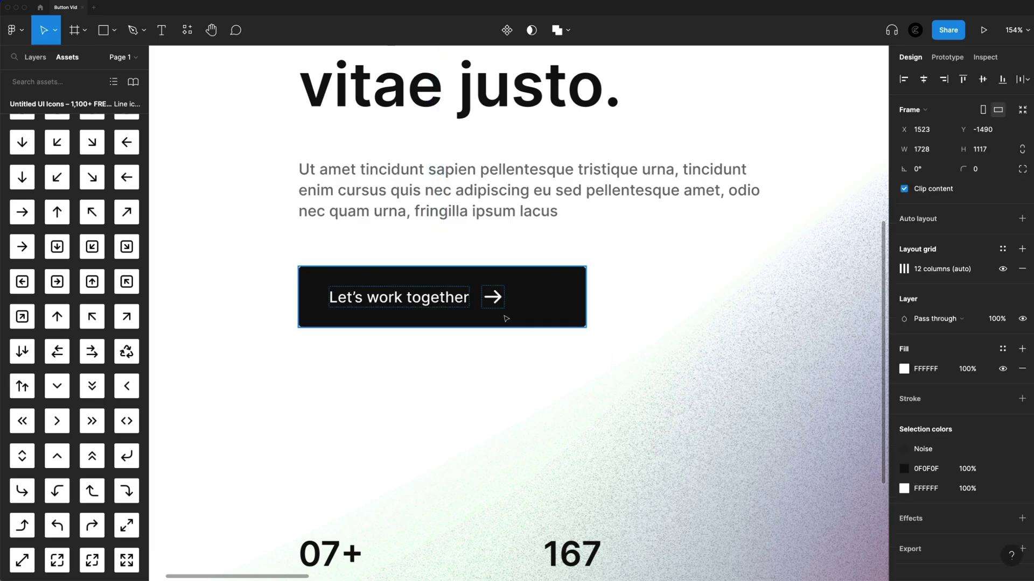
click(532, 306)
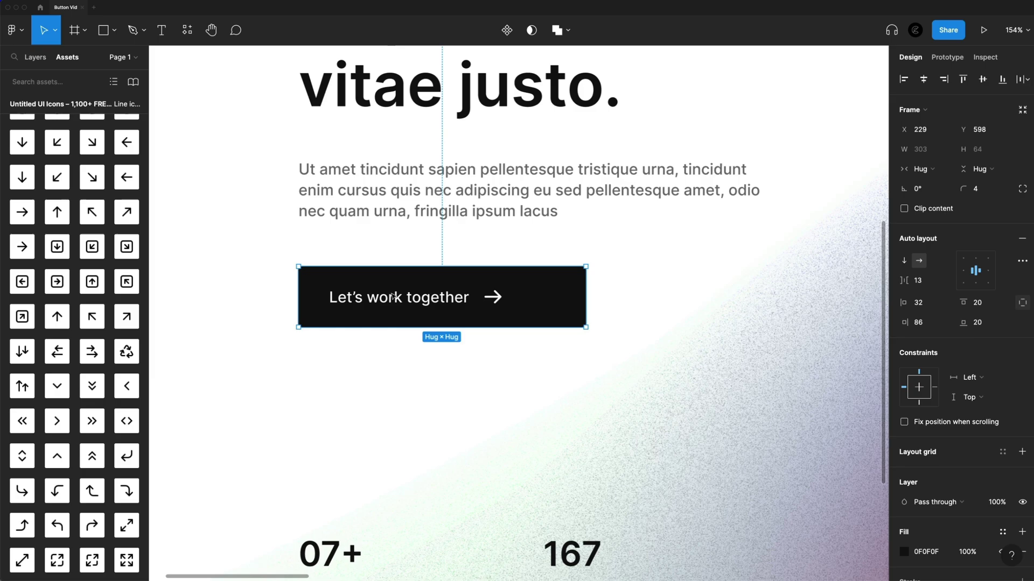
drag(317, 297, 376, 296)
click(683, 384)
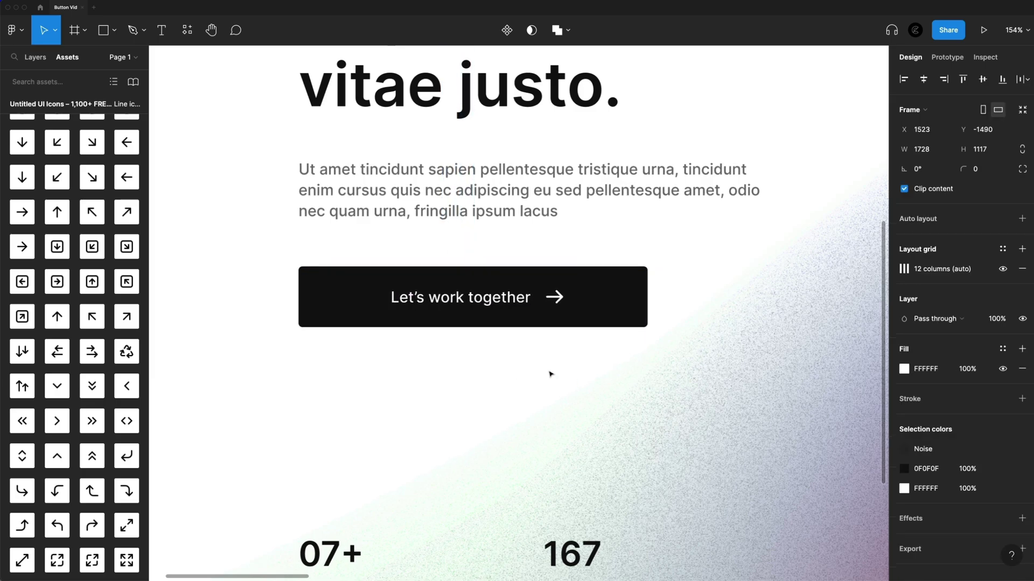
key(ctrl+z)
key(ctrl+z)
key(ctrl+z)
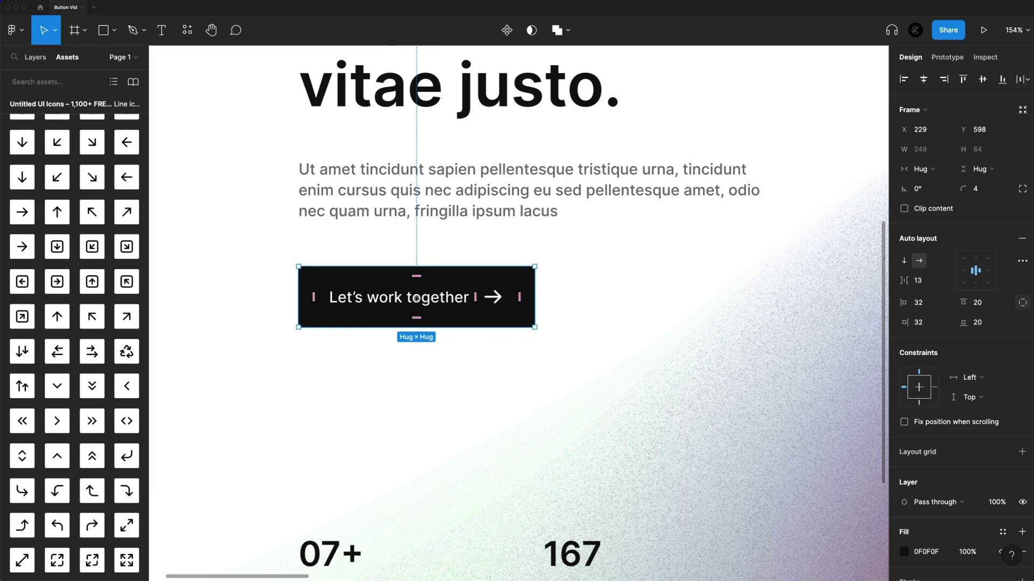
Step: Shrink the button's arrow icon from 24×24 so the button hugs narrower
click(533, 373)
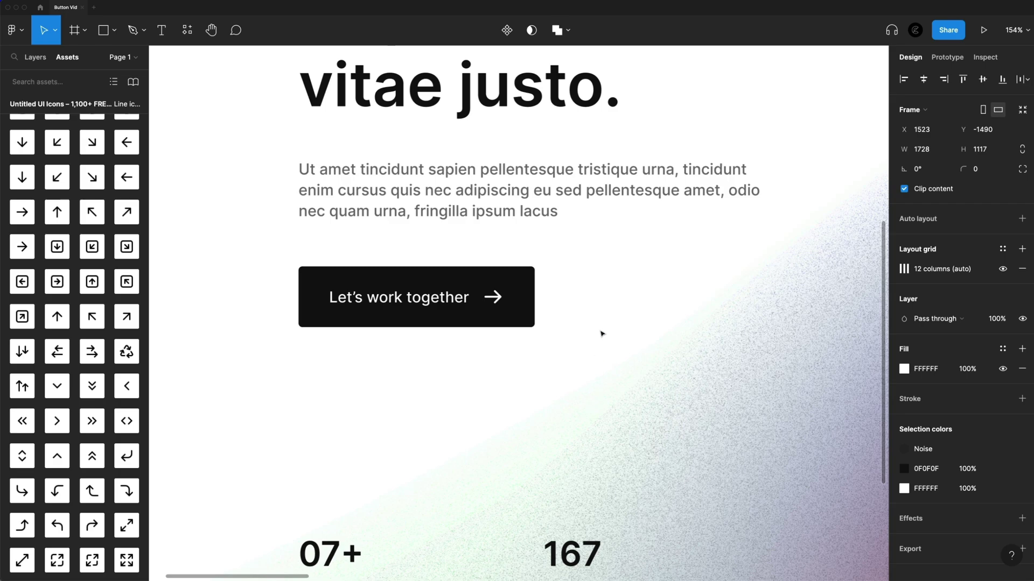
double_click(497, 301)
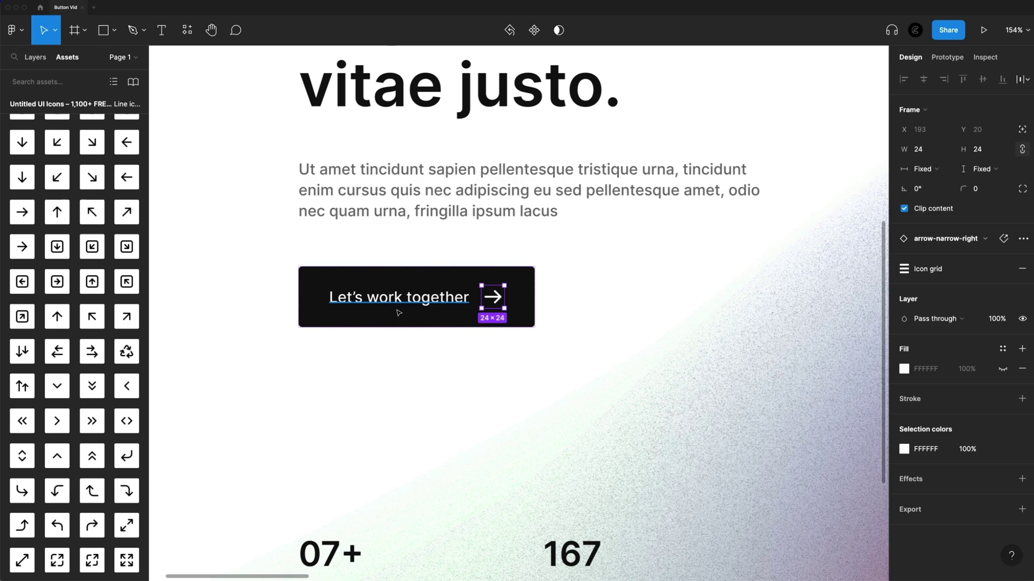
key(alt)
drag(506, 283, 497, 291)
click(590, 389)
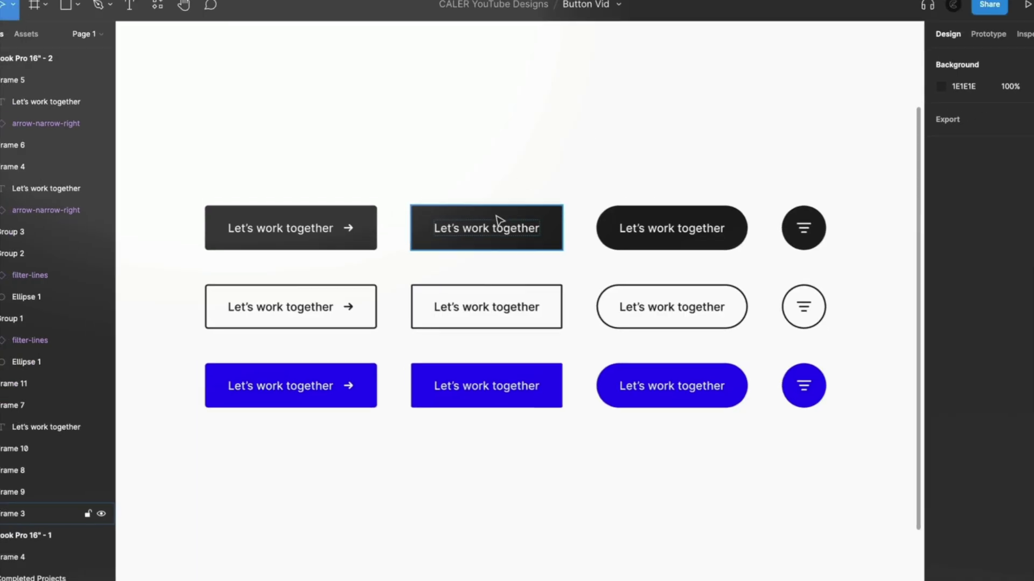
Step: Duplicate a plain dark button above the grid with 12 px corners and a Bold label
mouse_move(498, 222)
mouse_down()
mouse_move(473, 194)
mouse_move(482, 166)
mouse_up()
text(12)
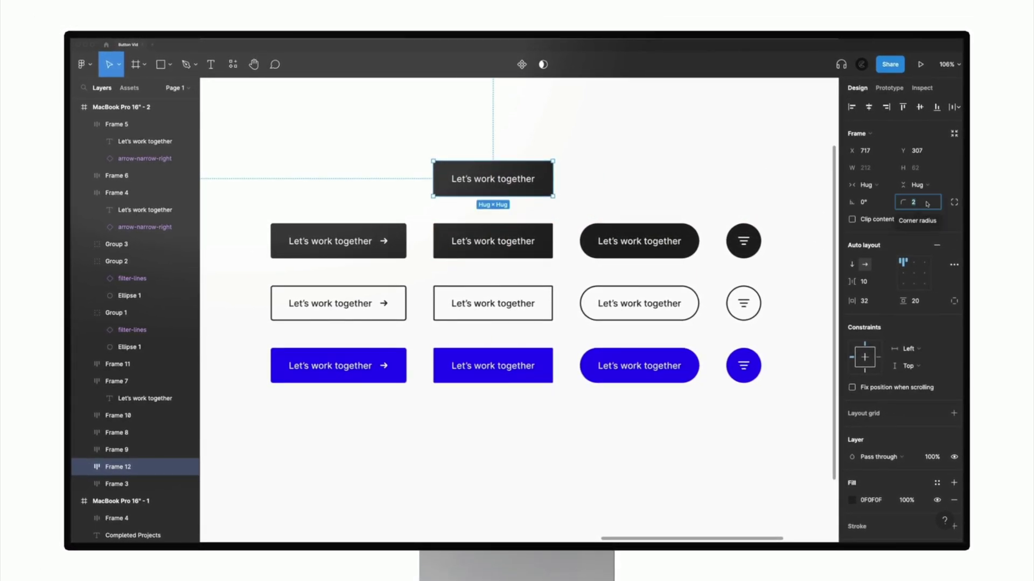
double_click(530, 185)
click(855, 289)
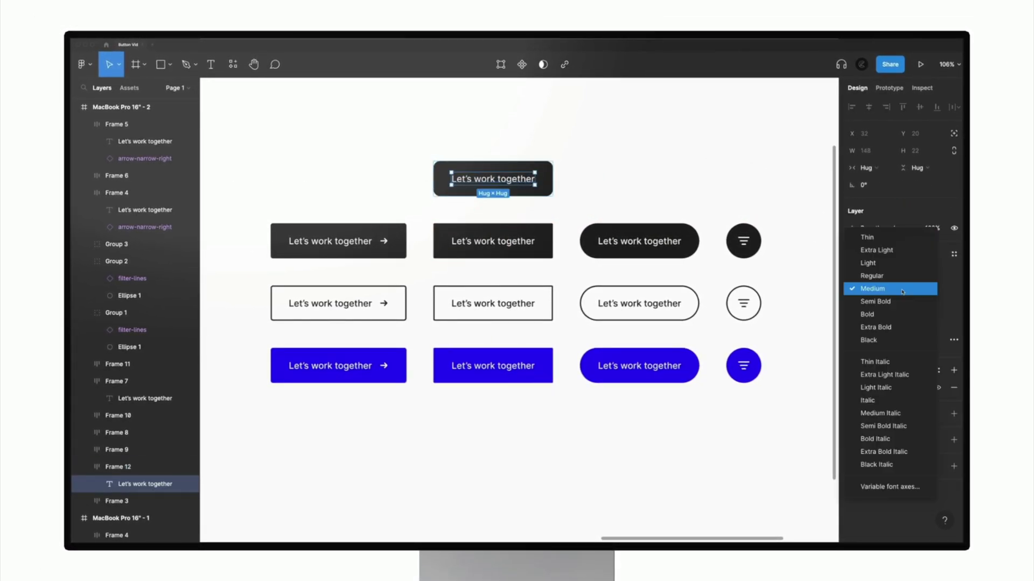
click(861, 315)
Step: Duplicate the dark arrow button above the grid: 12 px corners, Extra Bold label, 22×22 arrow
click(645, 183)
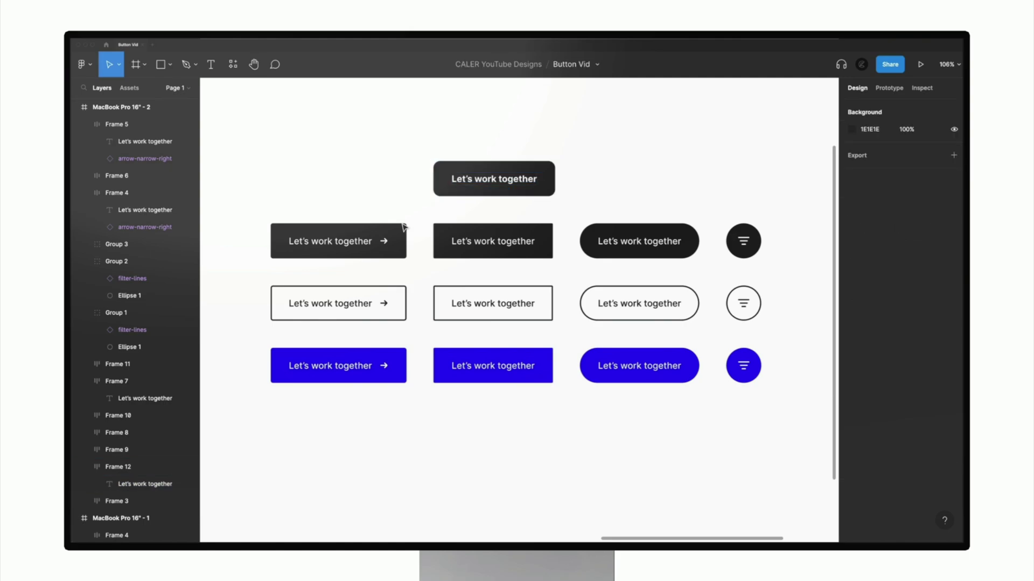
drag(368, 232, 371, 170)
click(913, 202)
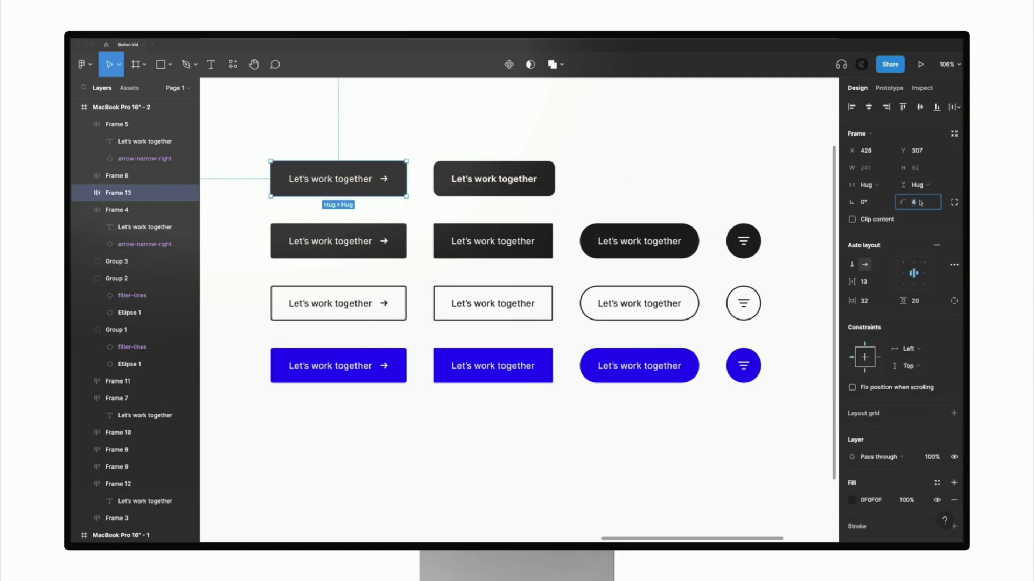
text(12)
key(Return)
double_click(354, 183)
click(855, 288)
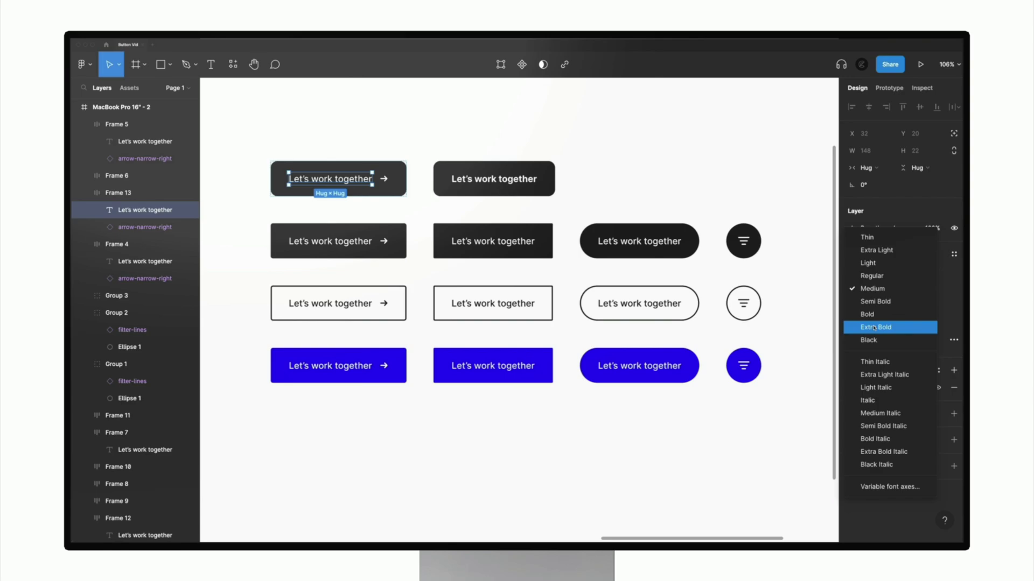
click(862, 326)
click(387, 179)
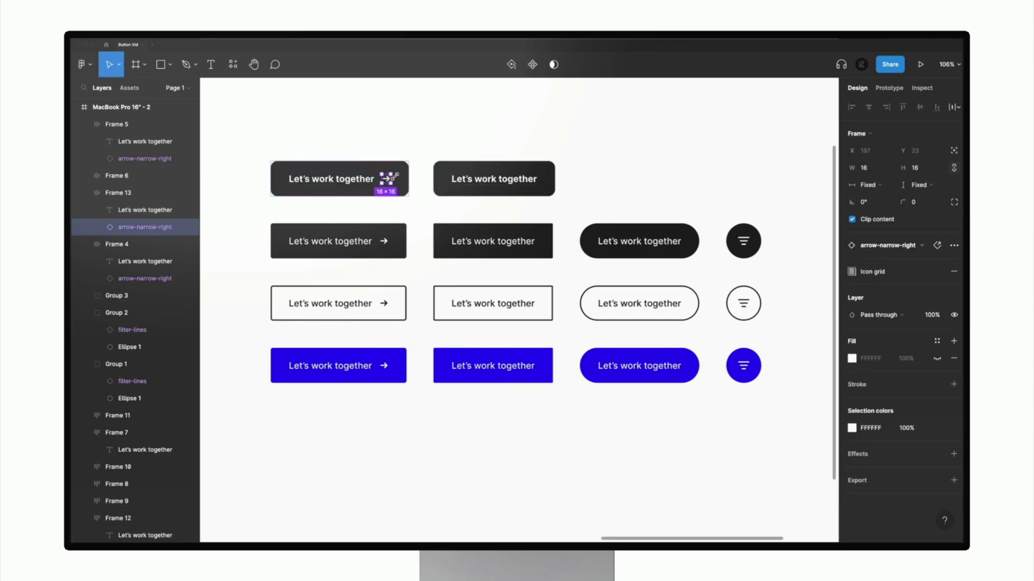
drag(392, 174, 394, 173)
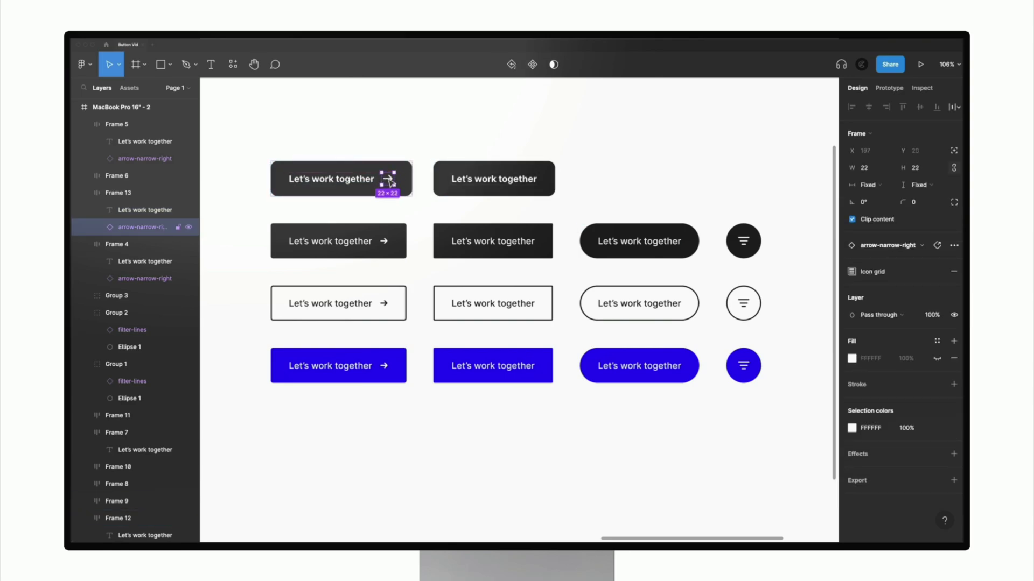